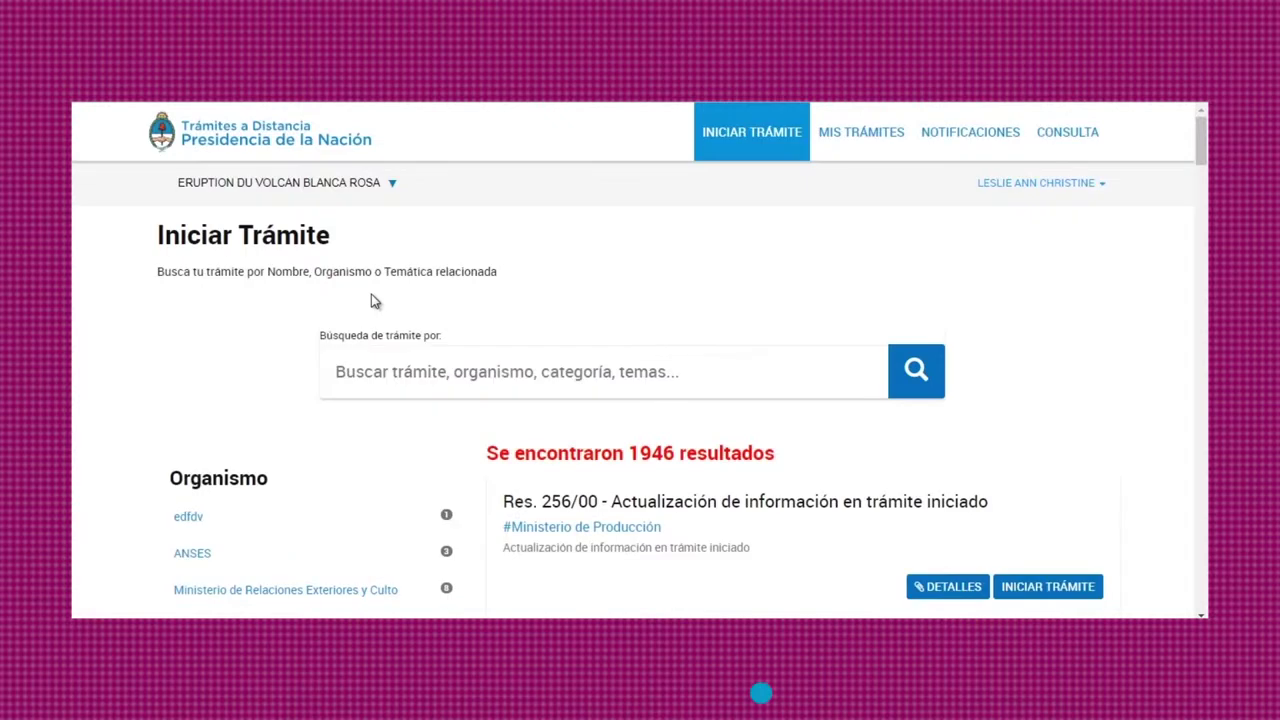
Search for INAES procedures and review the required documentation for "Presentación de documentación del Órgano de Administración - Cooperativas"
left_click(650, 382)
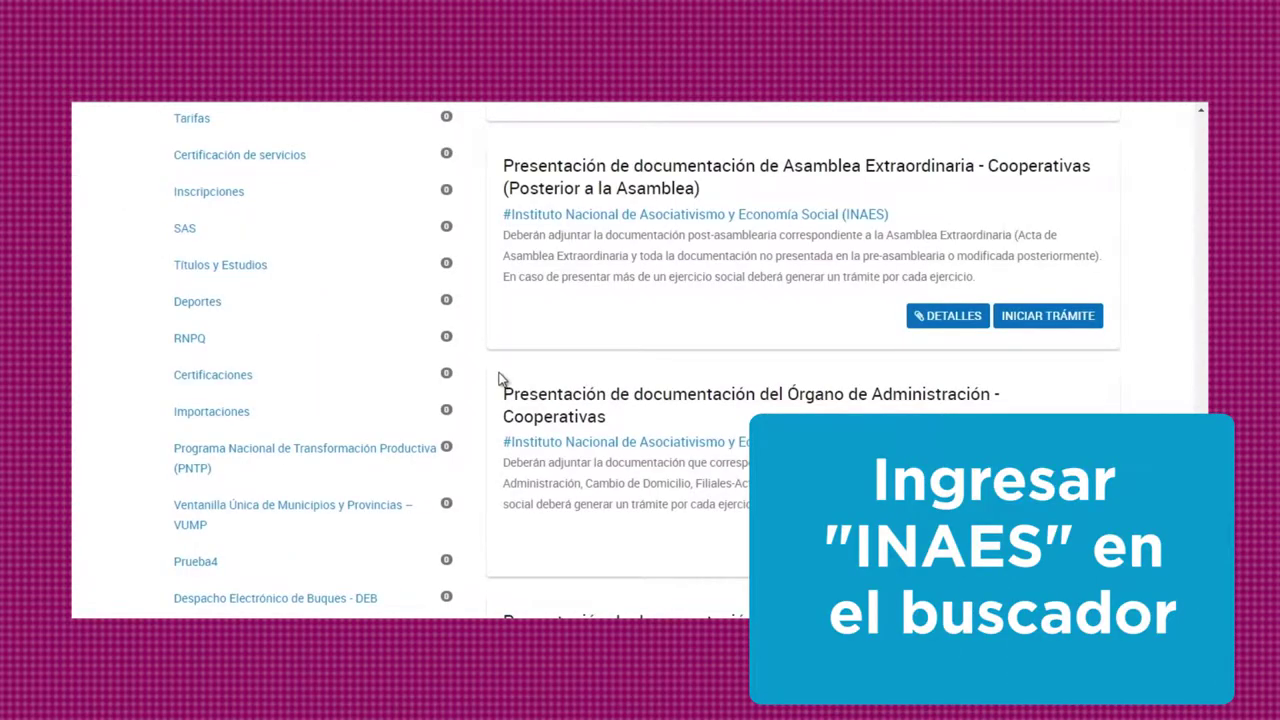
left_click_drag(502, 386, 508, 531)
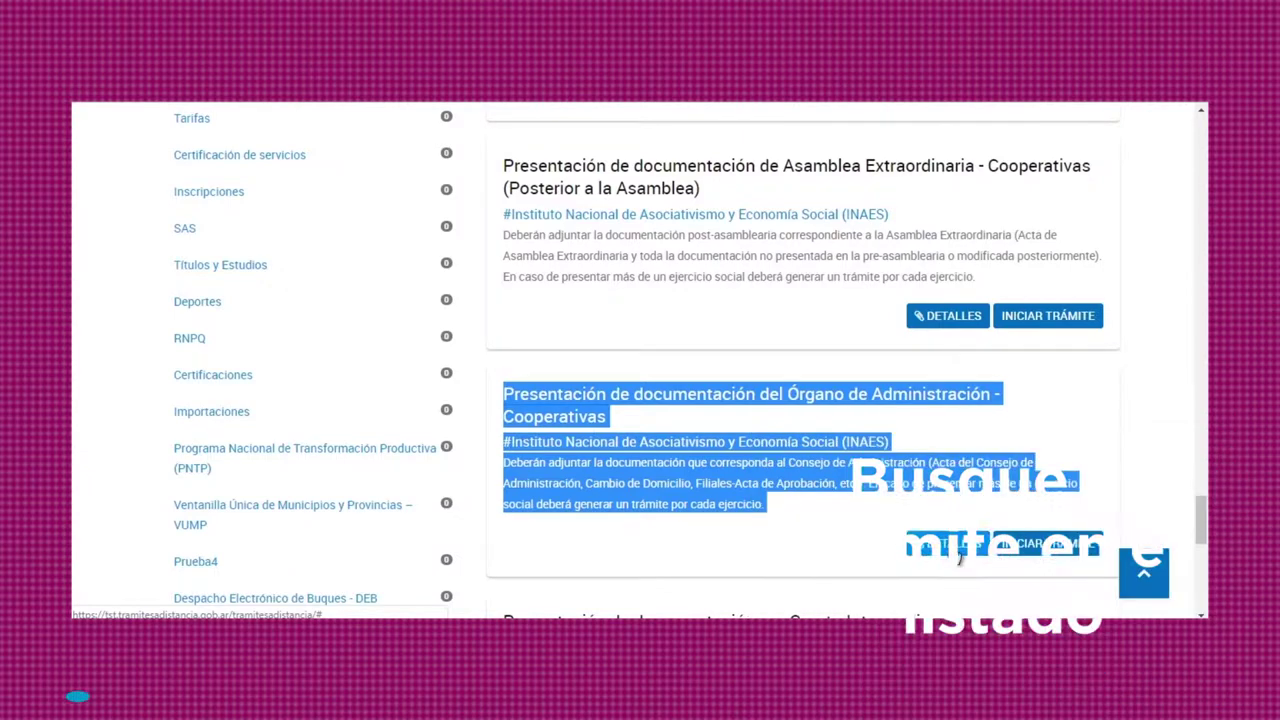
left_click(952, 549)
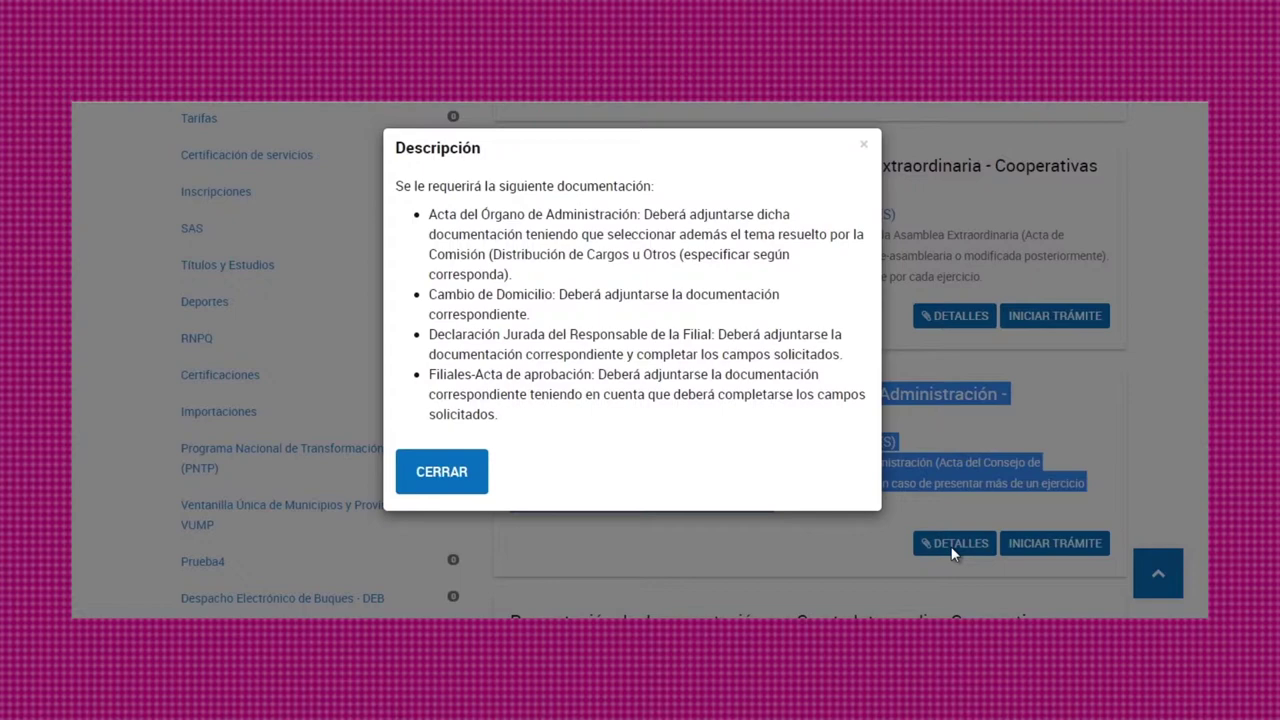
left_click(445, 470)
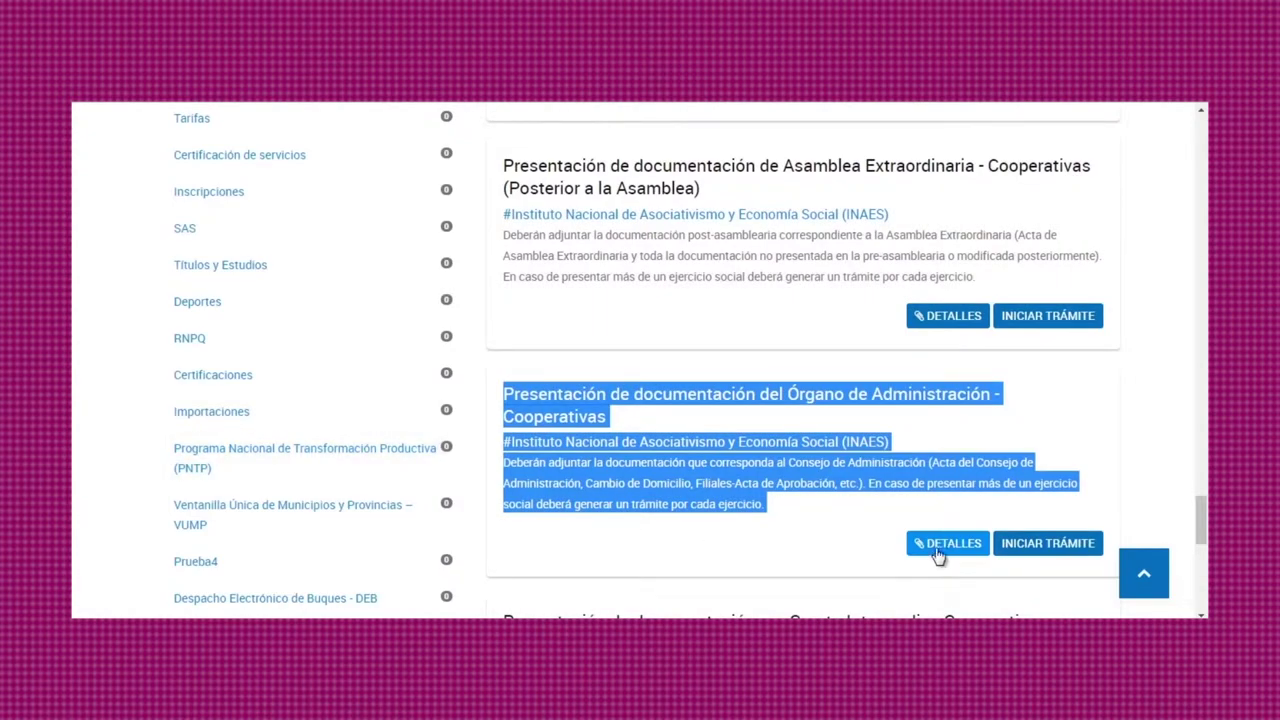
Start the "Presentación de documentación del Órgano de Administración - Cooperativas" procedure and proceed past the applicant data to the documentation stage
left_click(1006, 550)
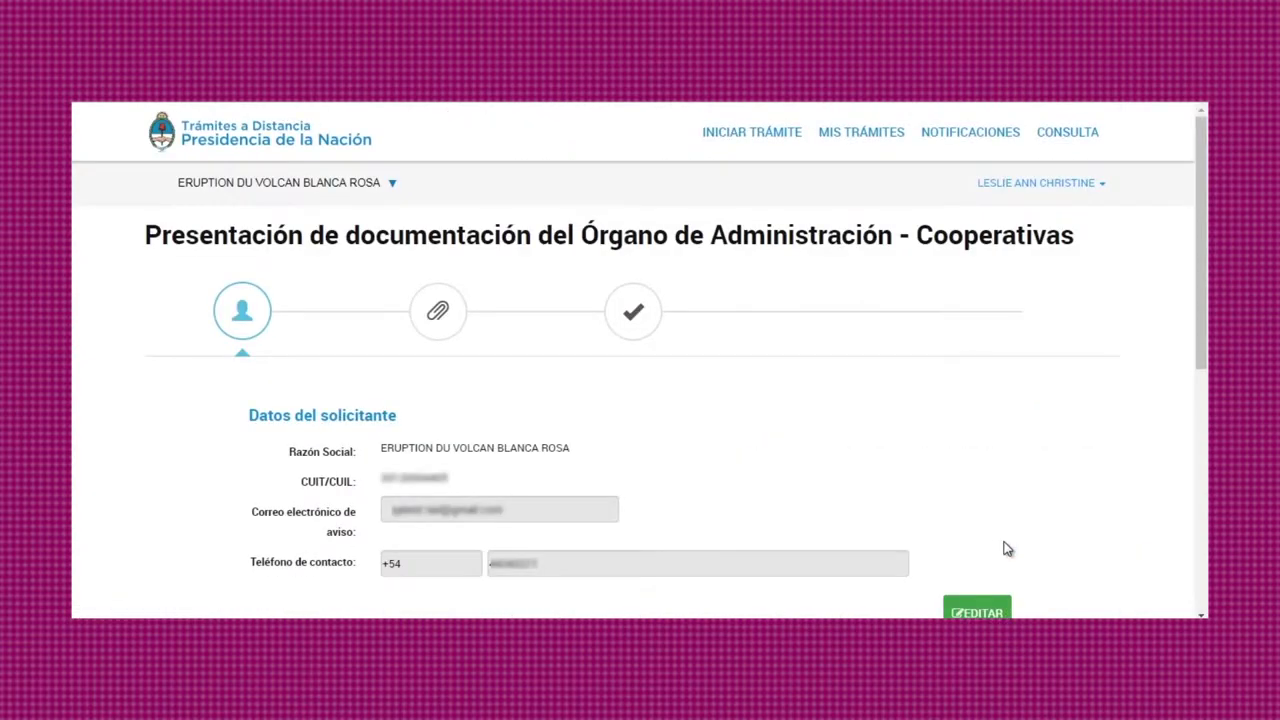
scroll(998, 497, "down", 5)
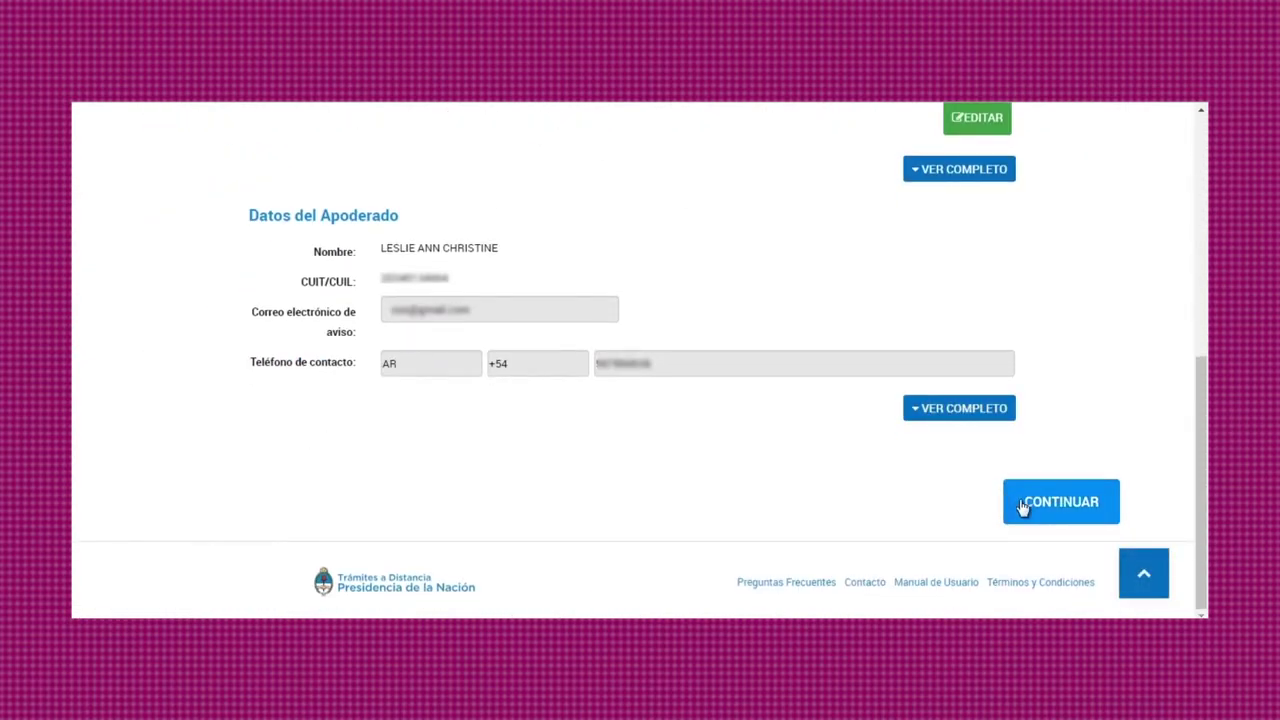
left_click(1060, 502)
Complete and save "Fecha de cierre de ejercicio social" with closing date 01/04/2019 and assembly date 10/04/2019
scroll(1020, 507, "up", 3)
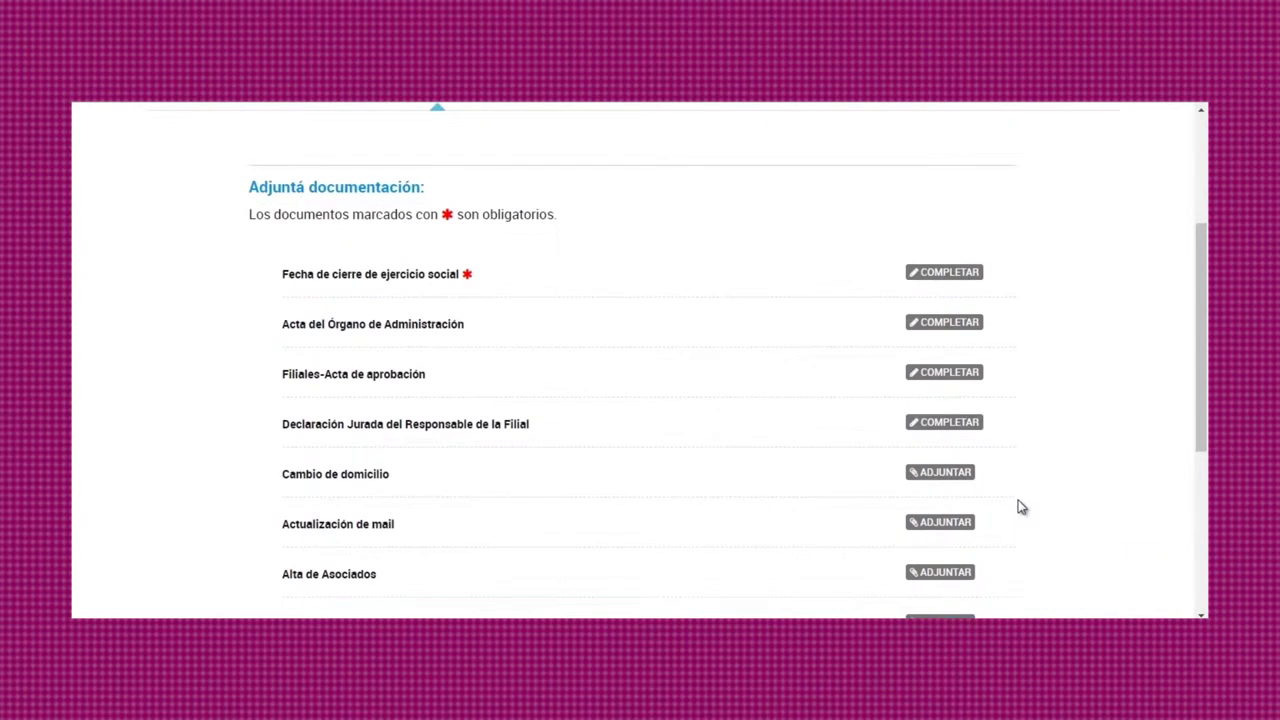
left_click(948, 285)
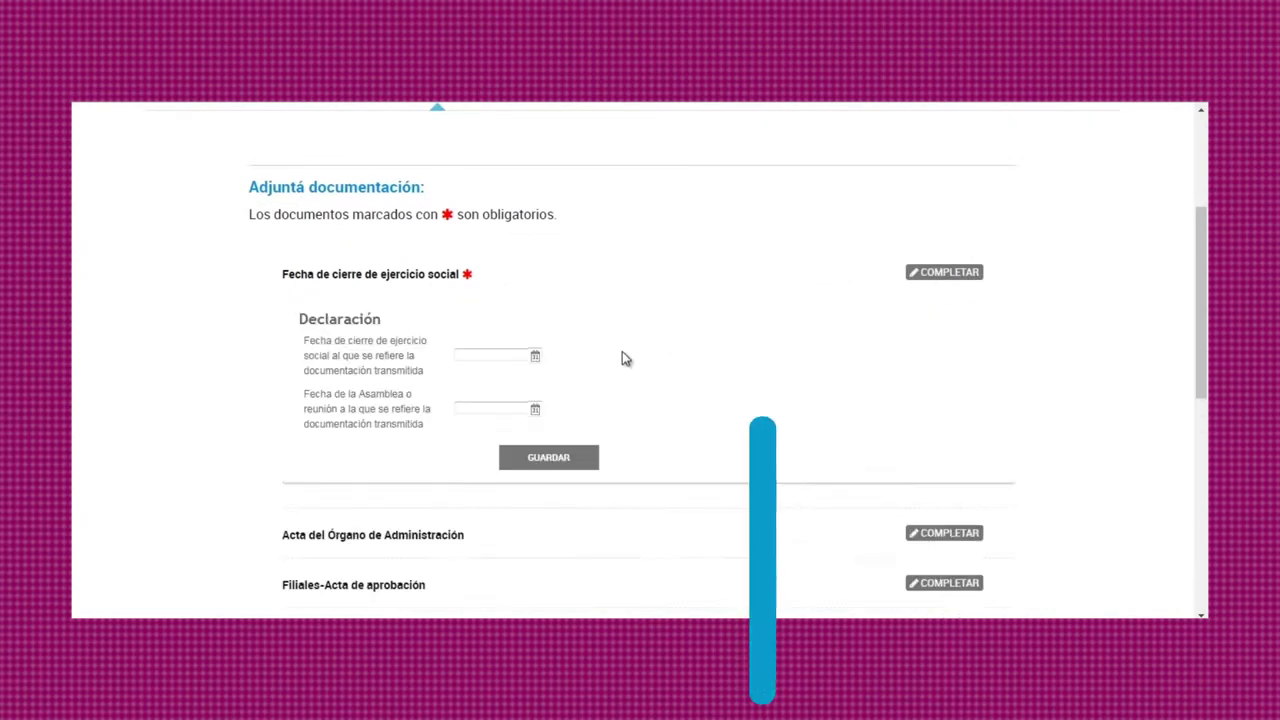
left_click(533, 359)
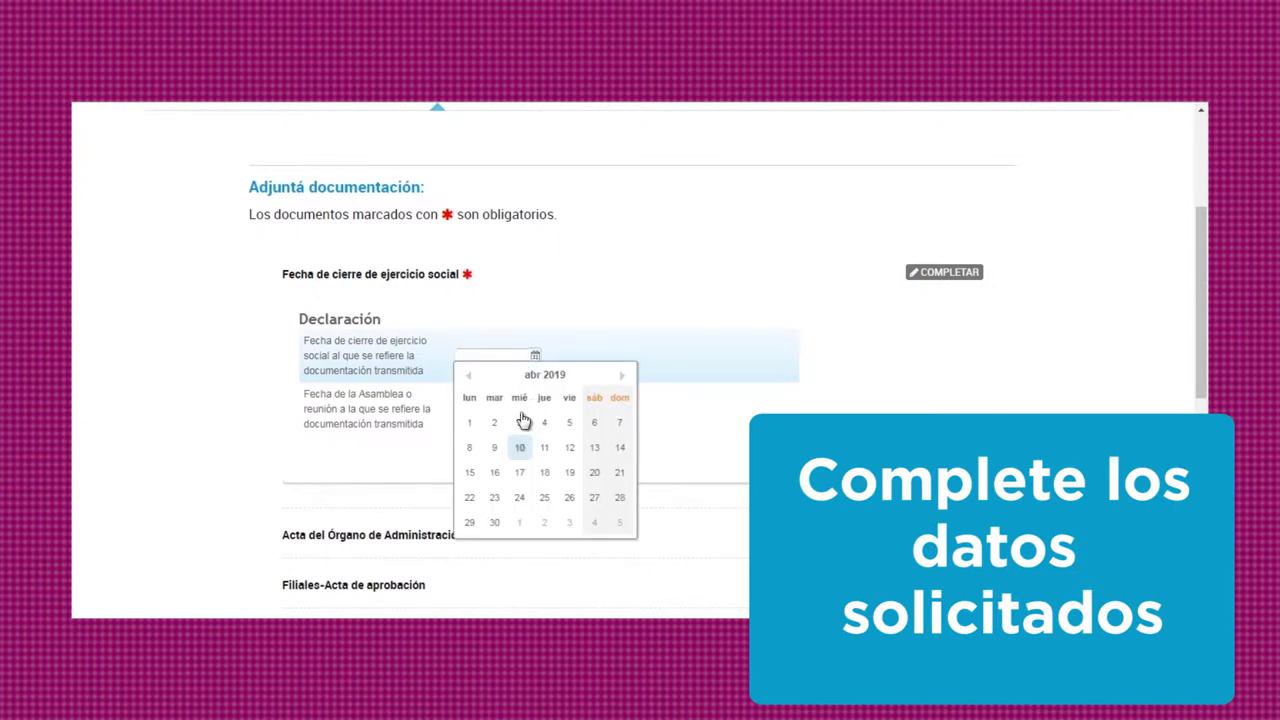
left_click(468, 426)
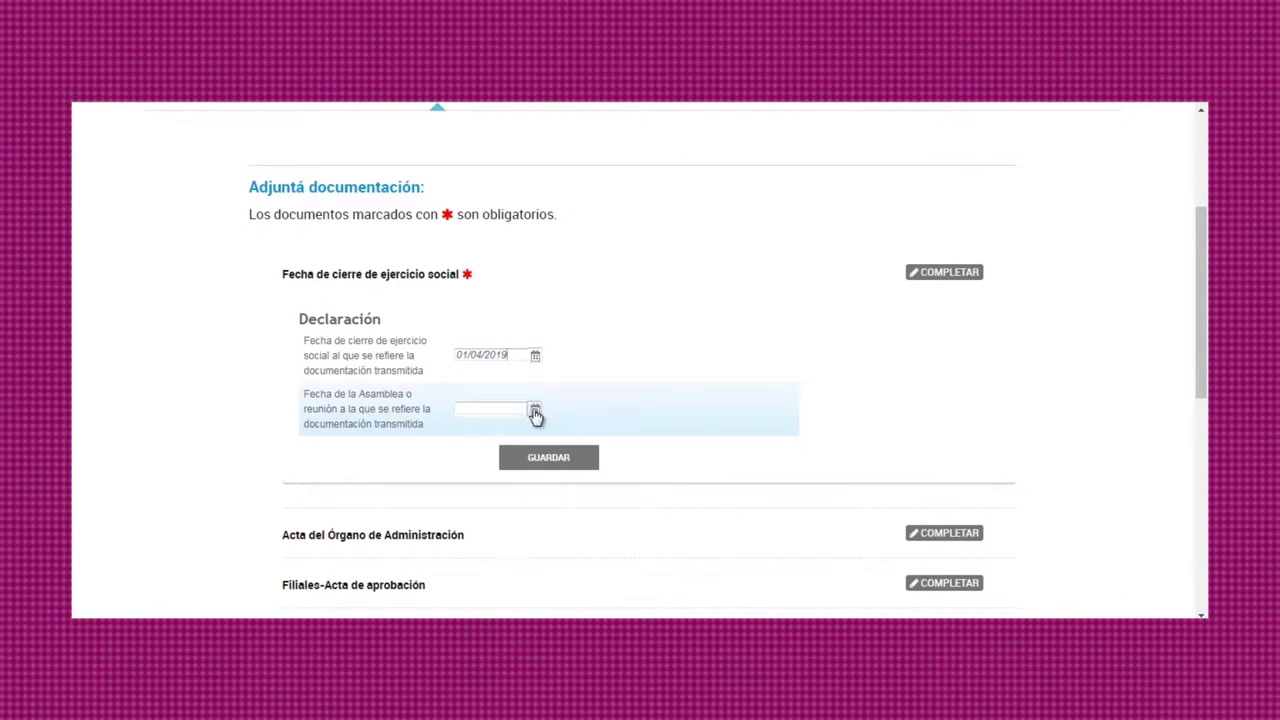
left_click(535, 413)
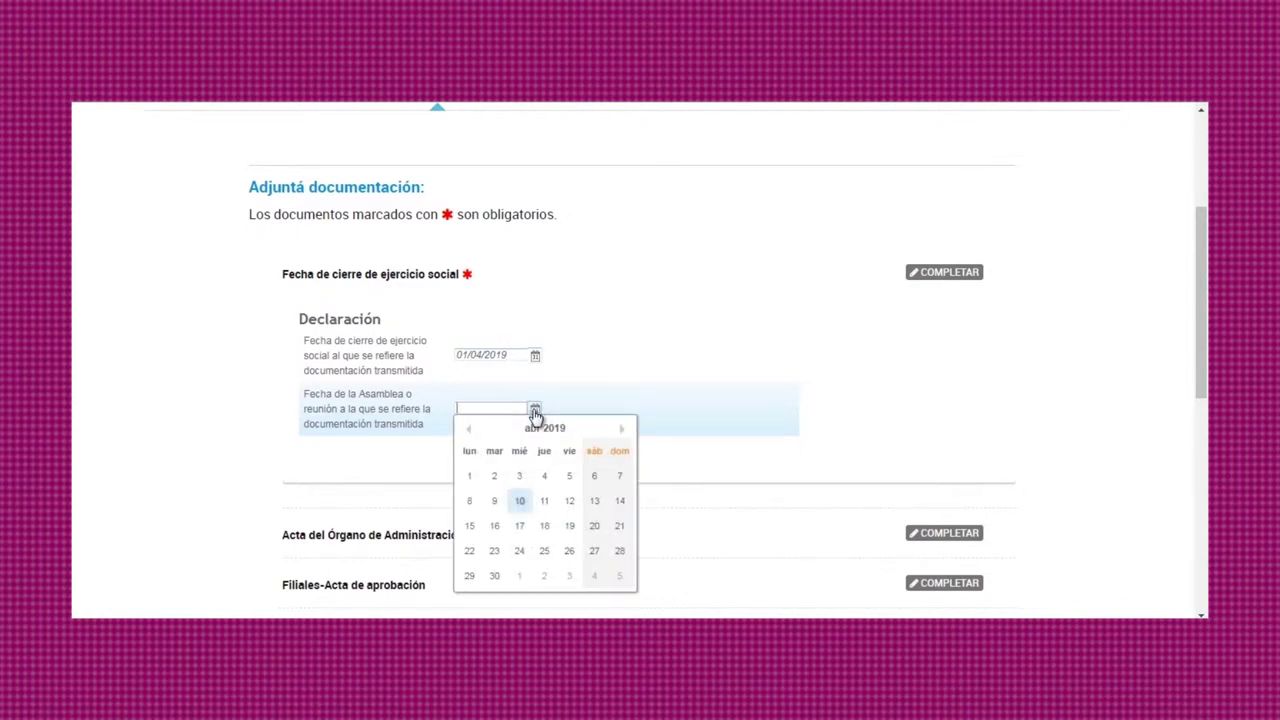
left_click(520, 504)
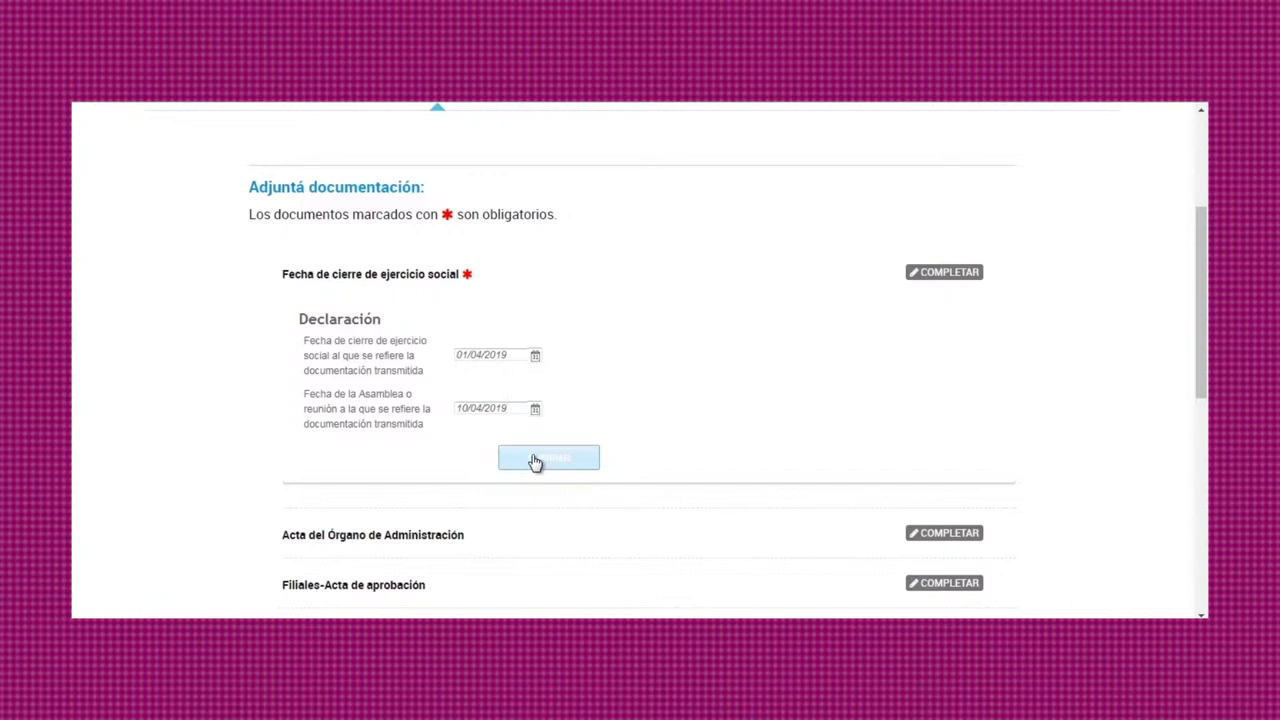
left_click(535, 460)
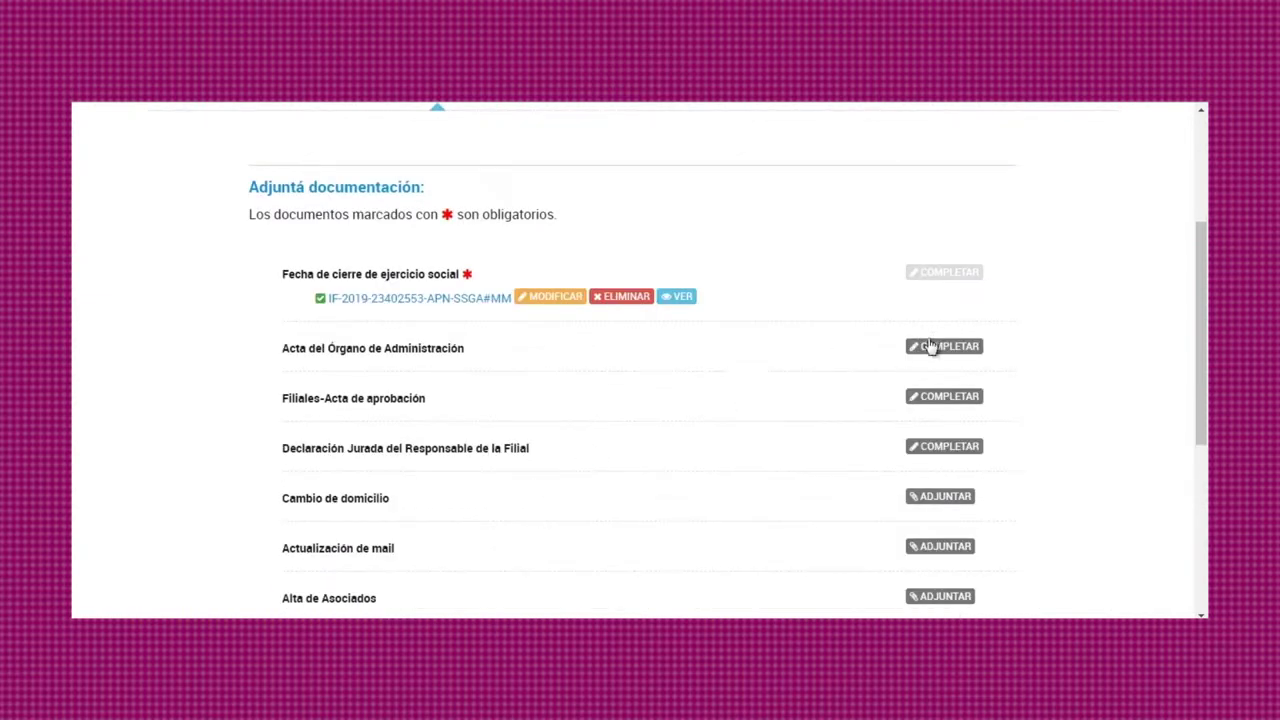
Complete and save the "Acta del Órgano de Administración" form with date 04/04/2019 and topic Otros, specified as "prueba"
left_click(945, 347)
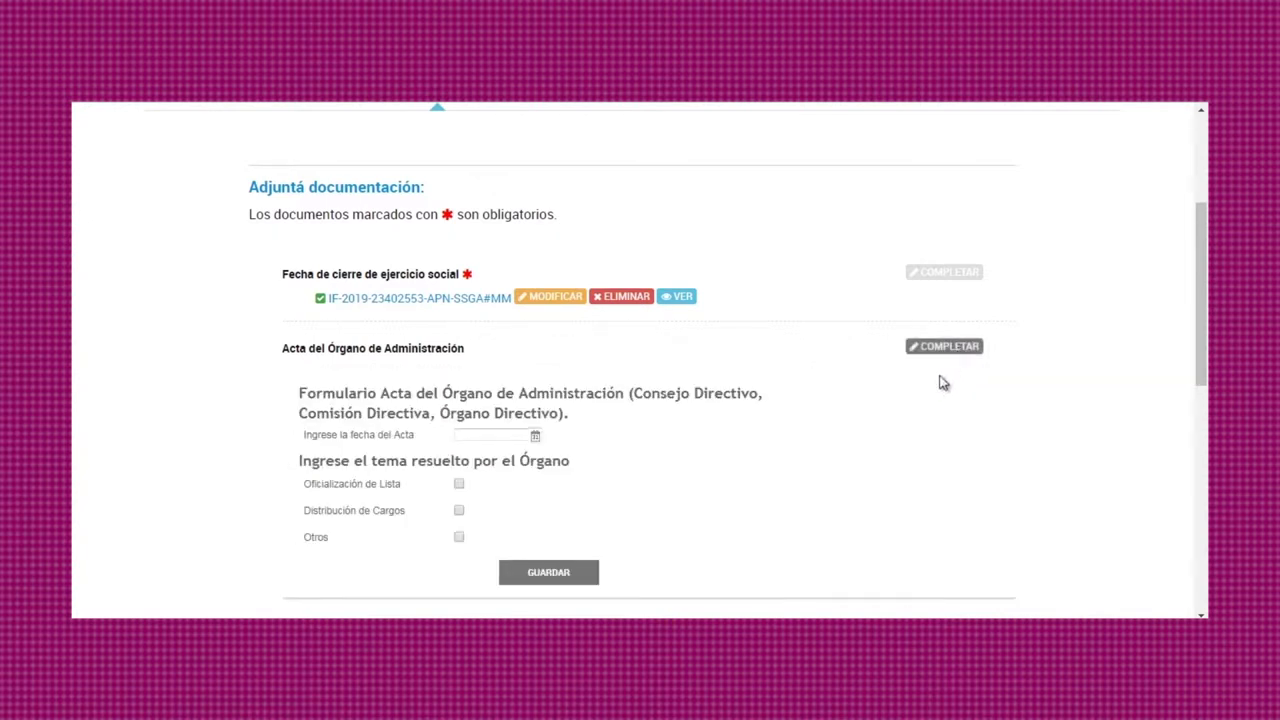
left_click(535, 440)
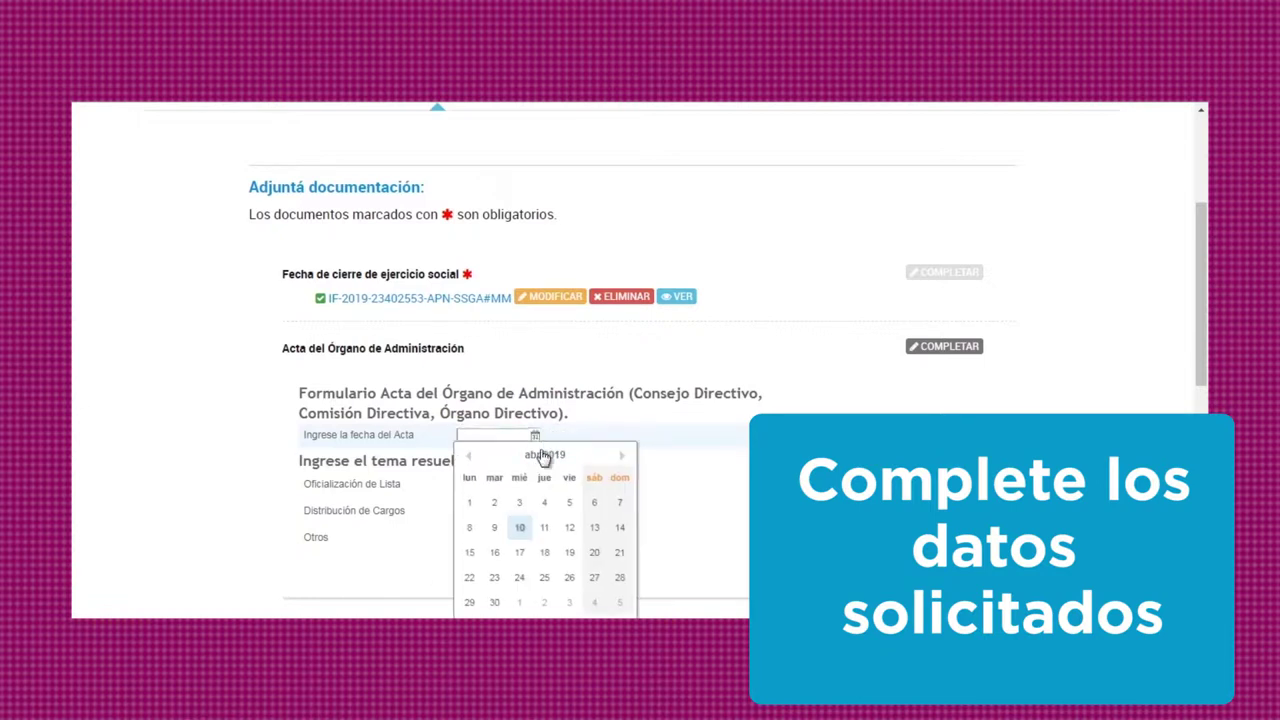
left_click(544, 488)
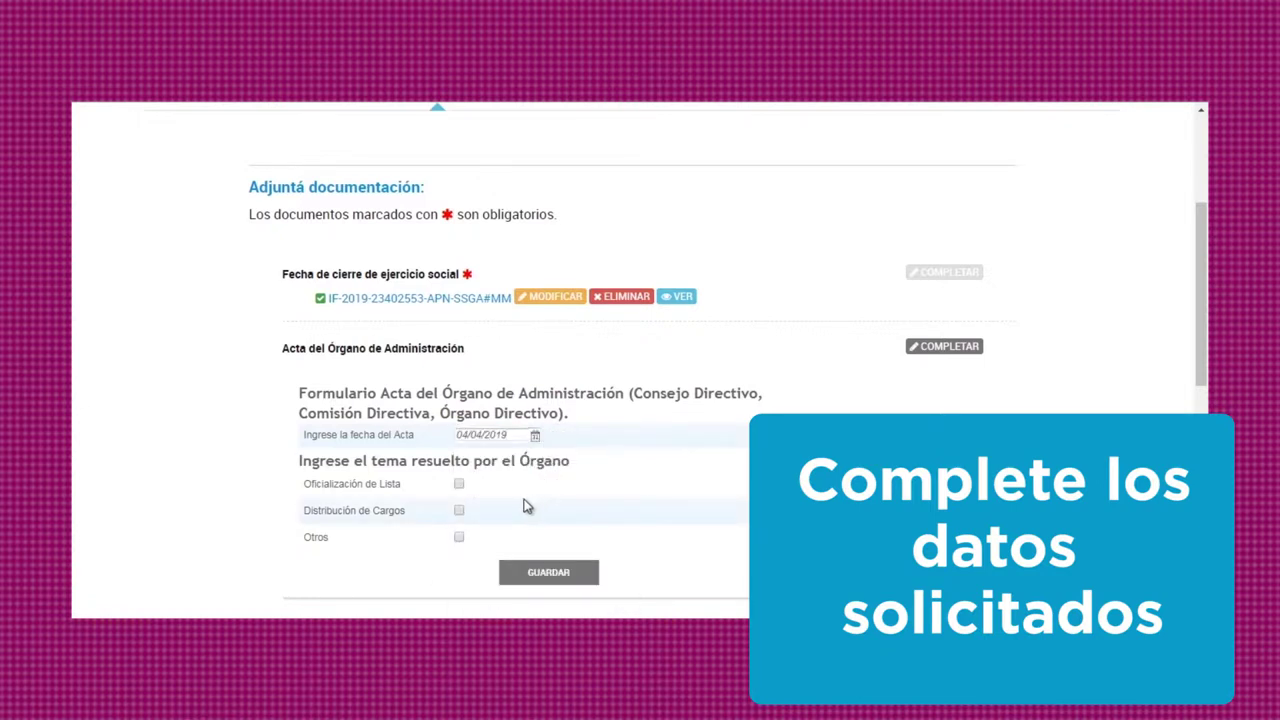
left_click(459, 537)
left_click(477, 566)
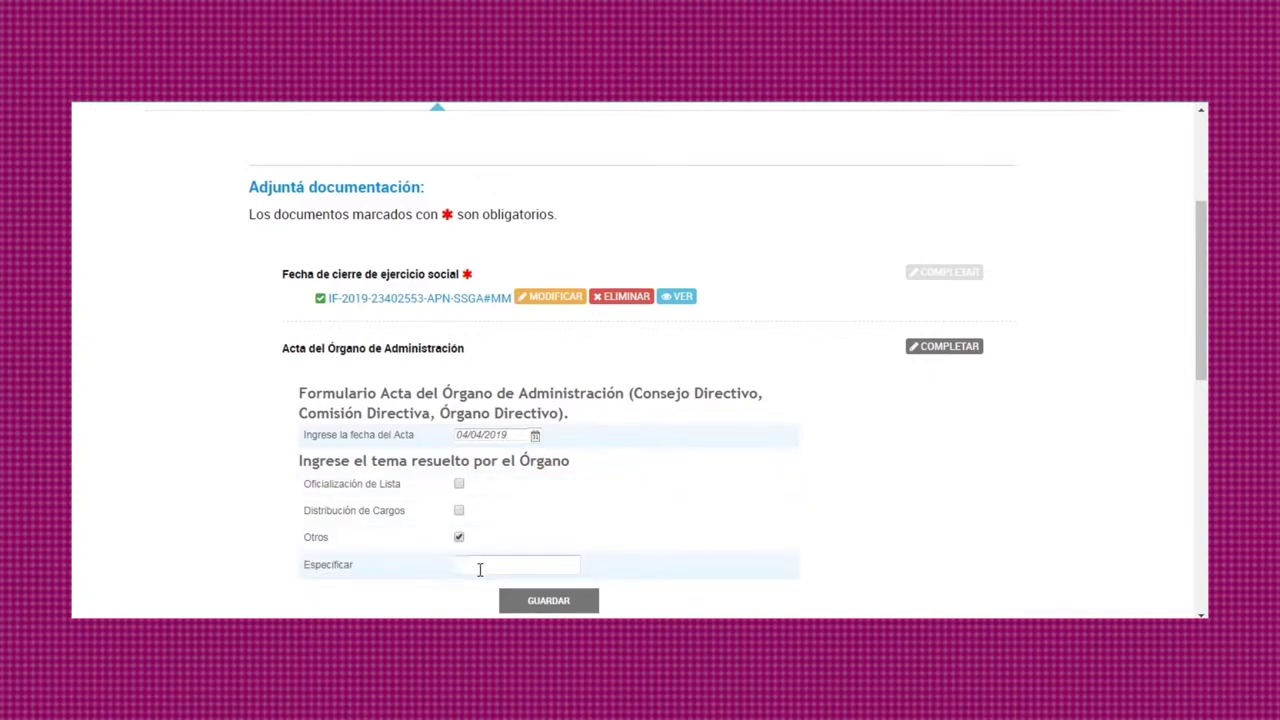
type("prueba")
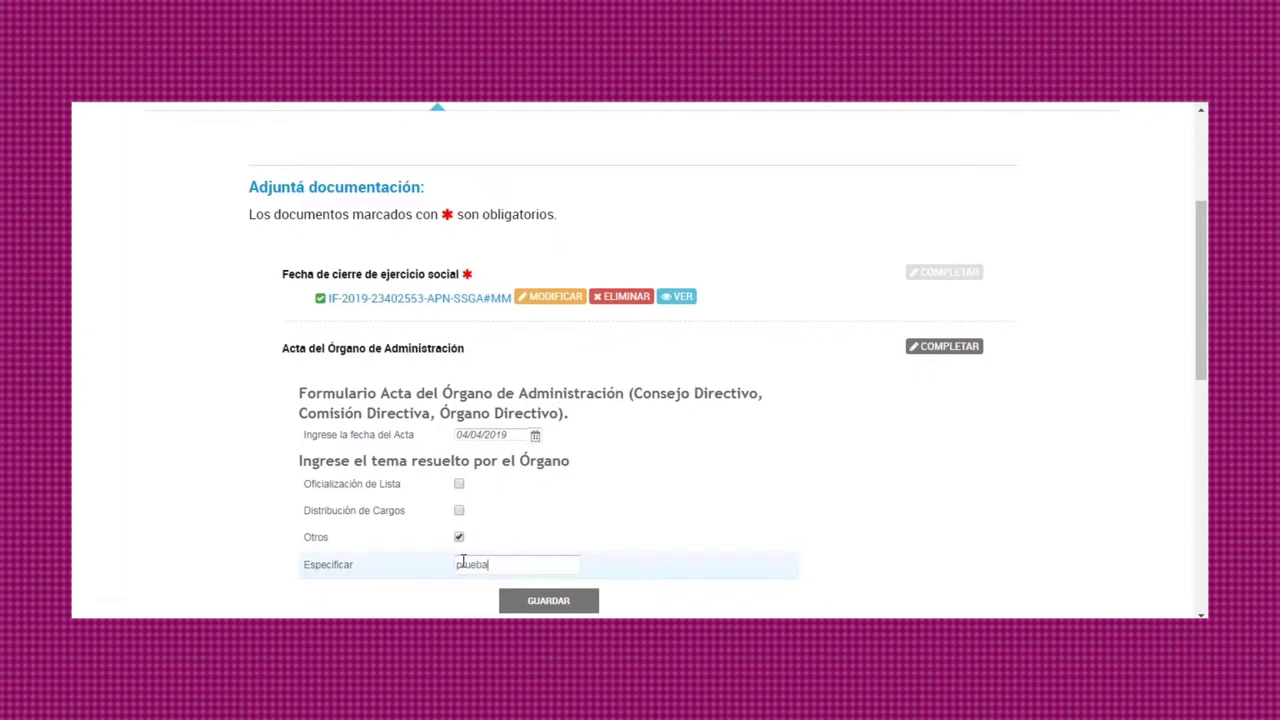
left_click(522, 601)
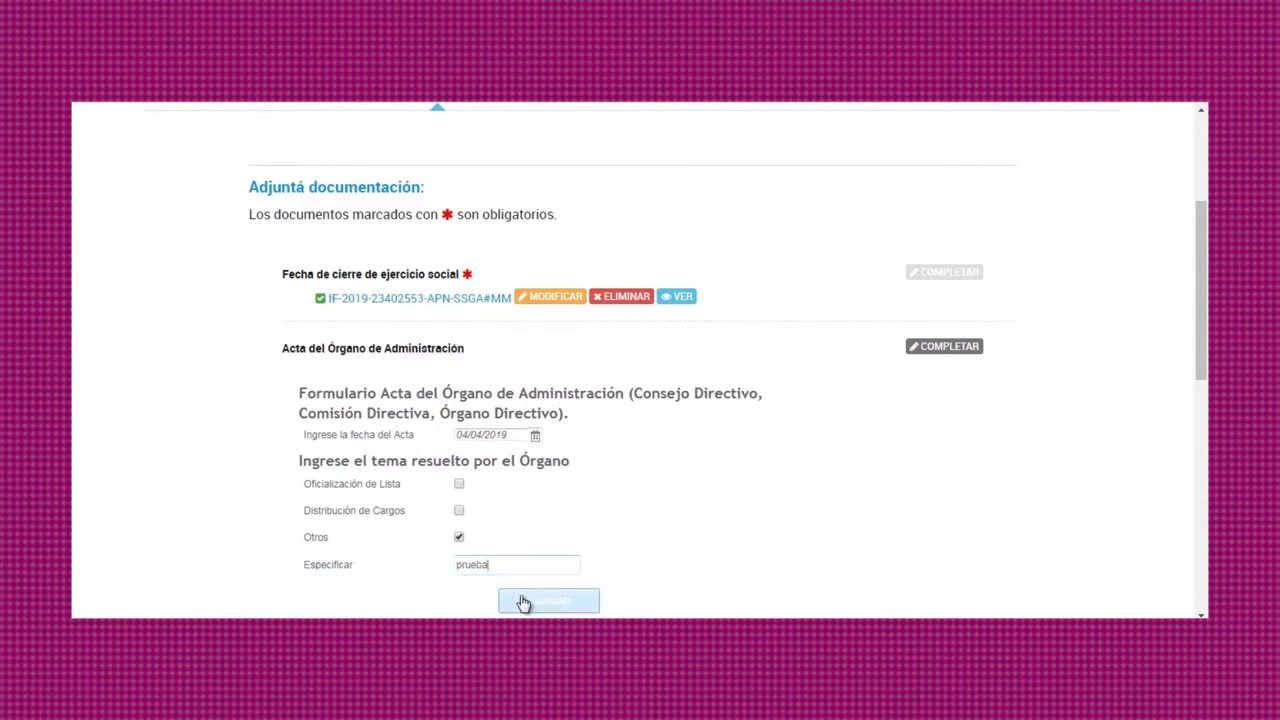
Attach the COOPERATIVAS PDF as the supporting document for the "Acta del Órgano de Administración"
scroll(612, 548, "down", 3)
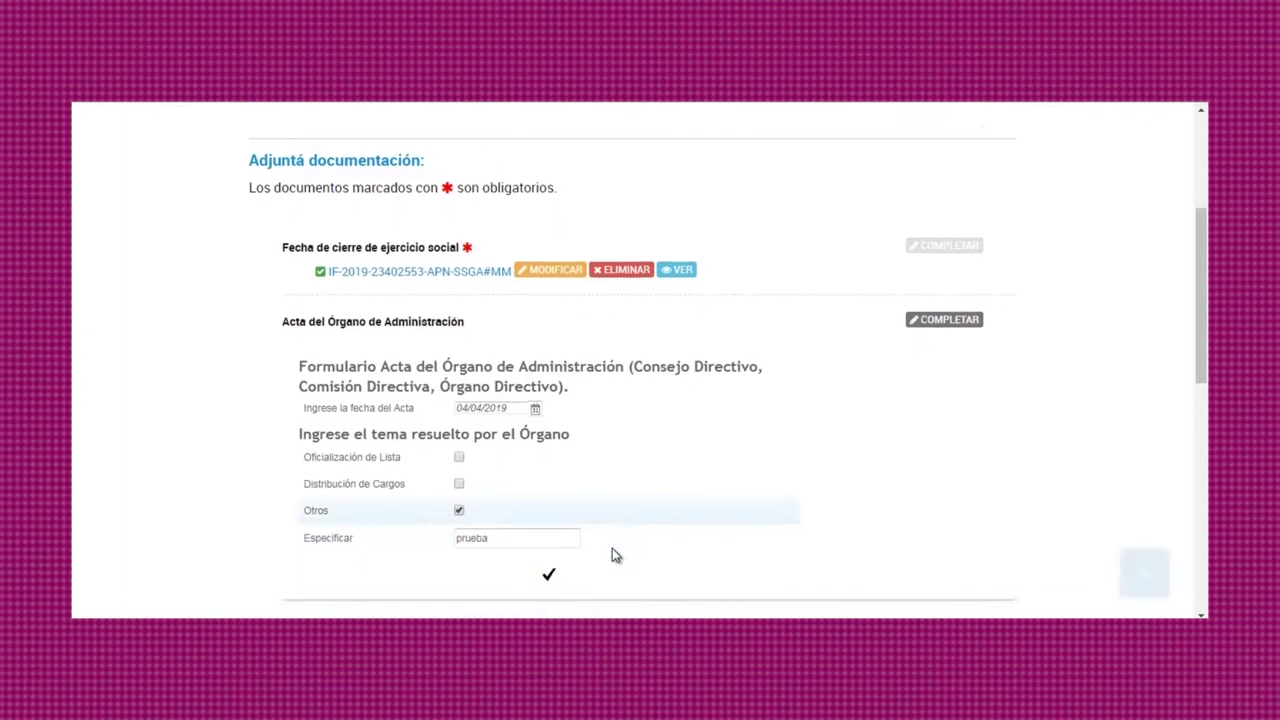
left_click(552, 411)
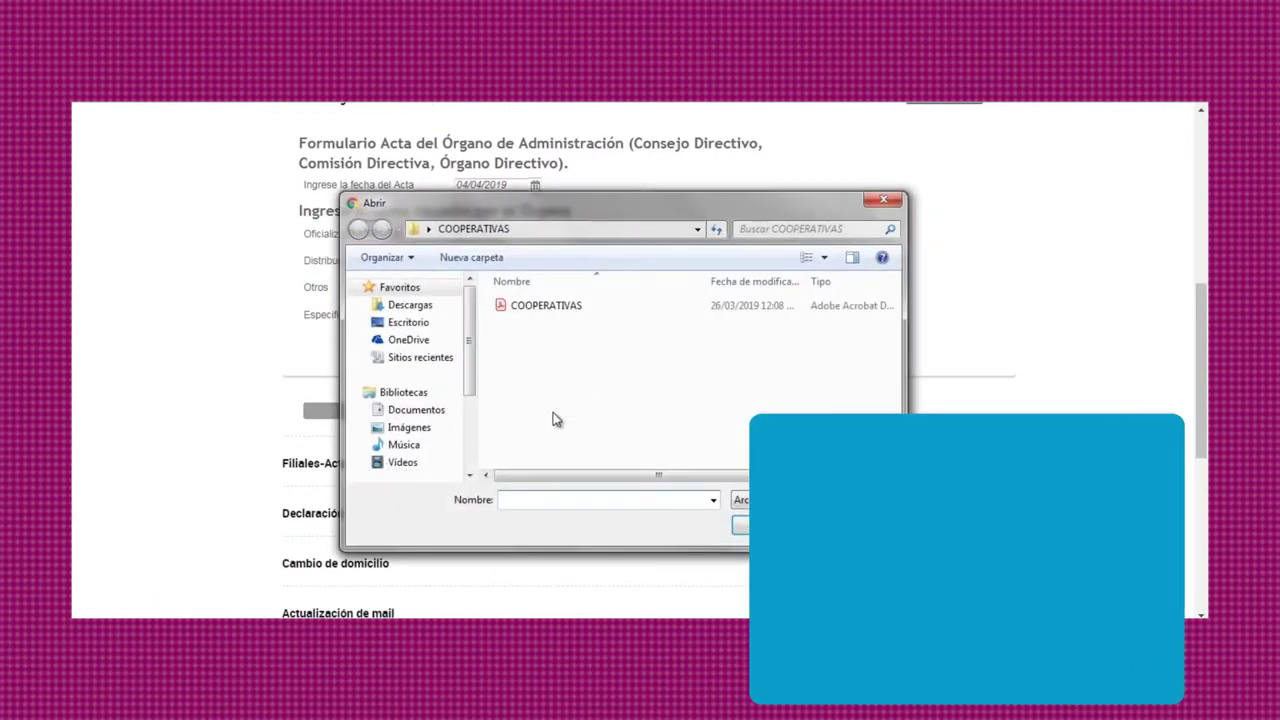
left_click(558, 308)
left_click(743, 528)
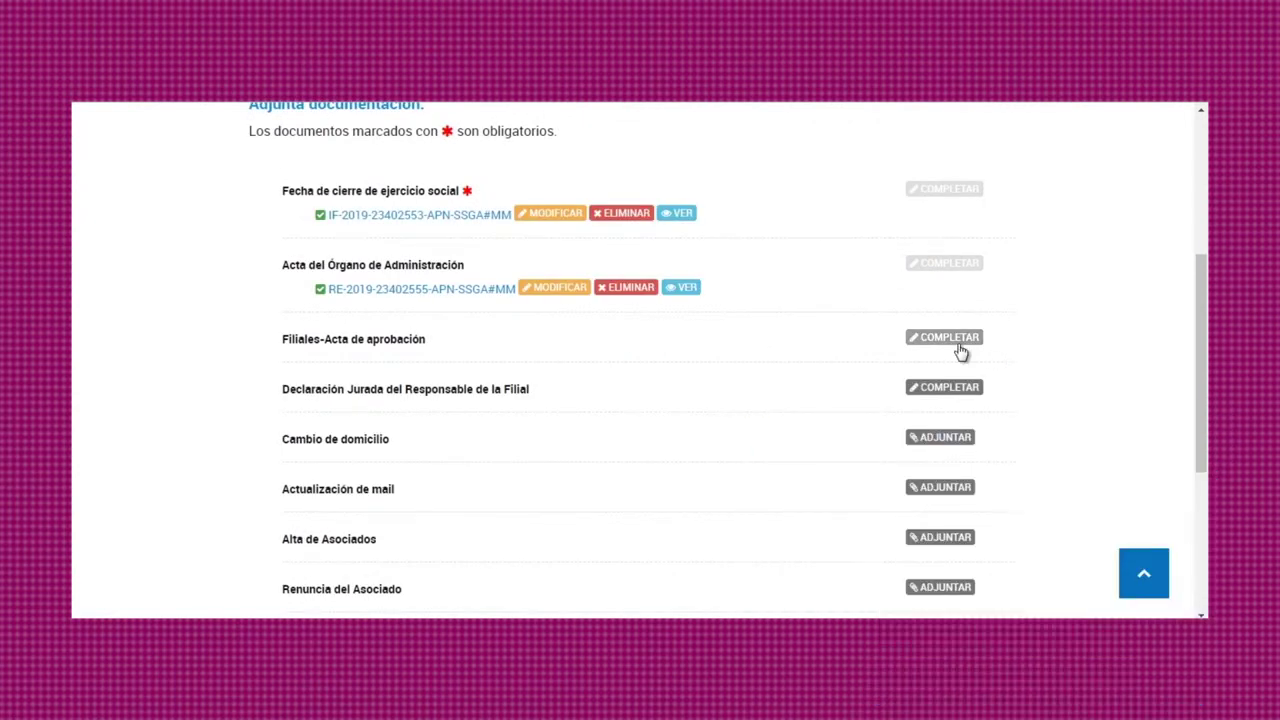
Open the "Filiales-Acta de aprobación" form and set the branch-opening act date to 11/04/2019
left_click(960, 340)
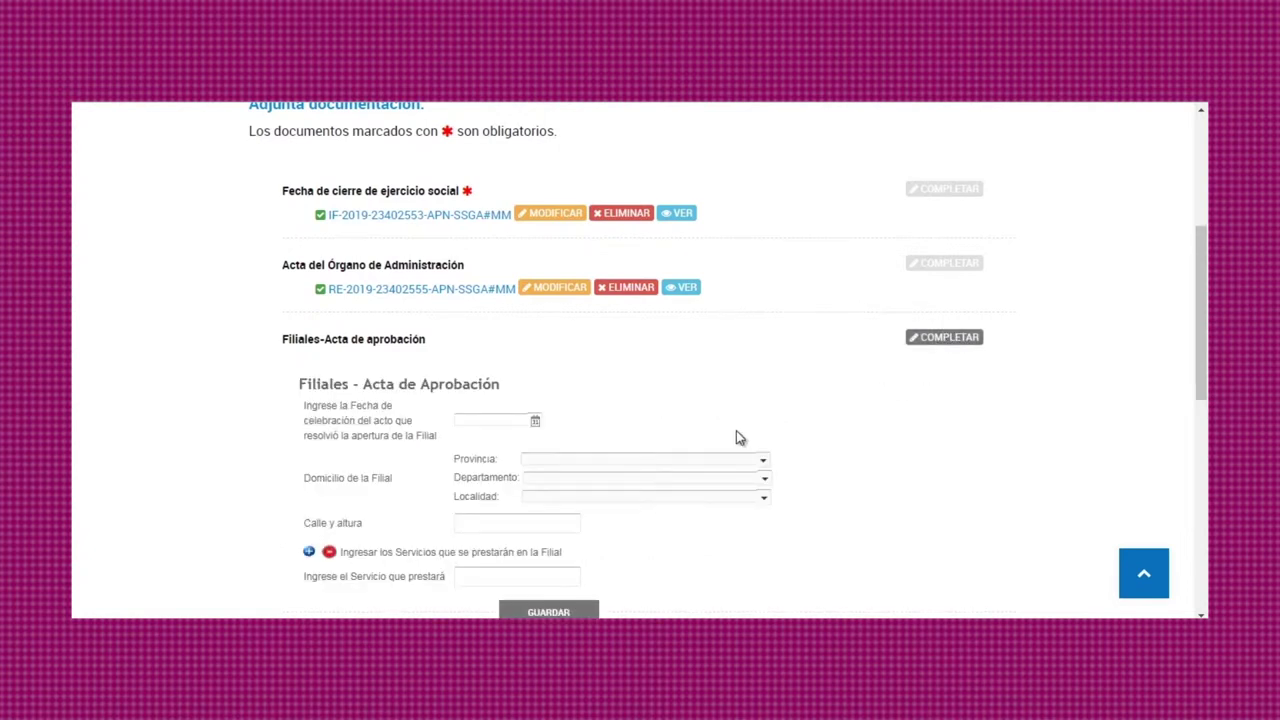
left_click(535, 422)
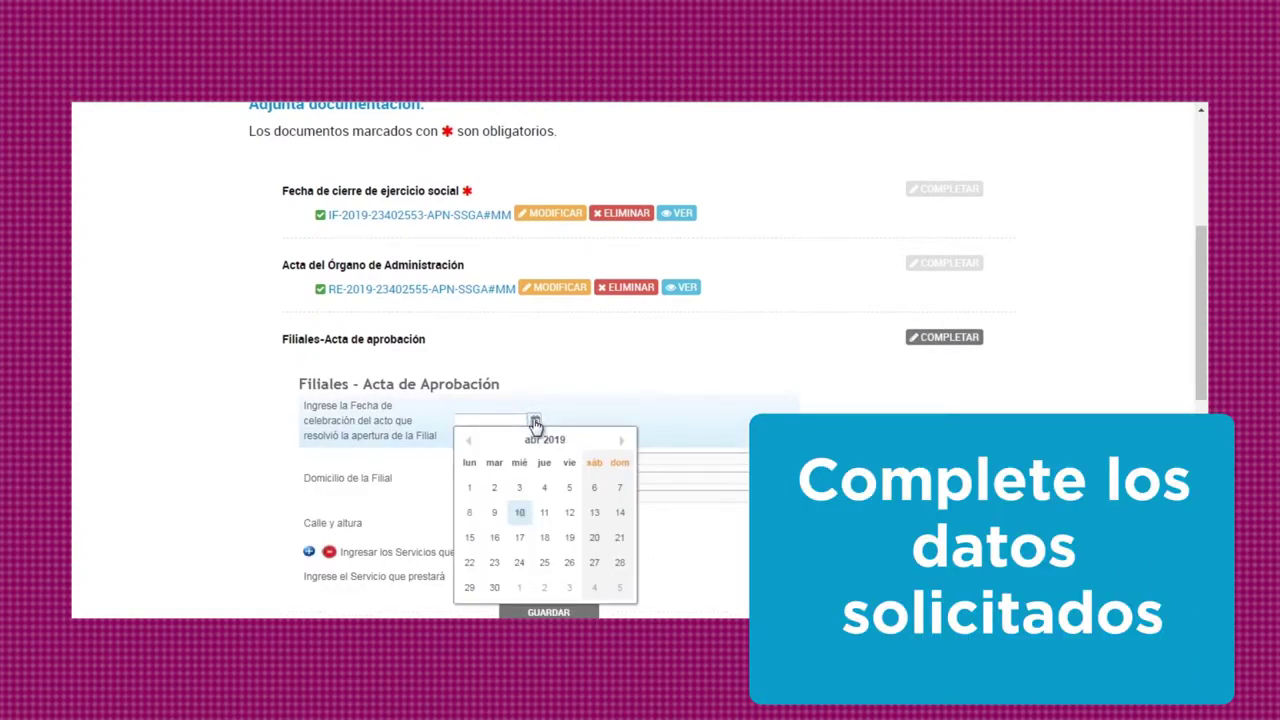
left_click(543, 512)
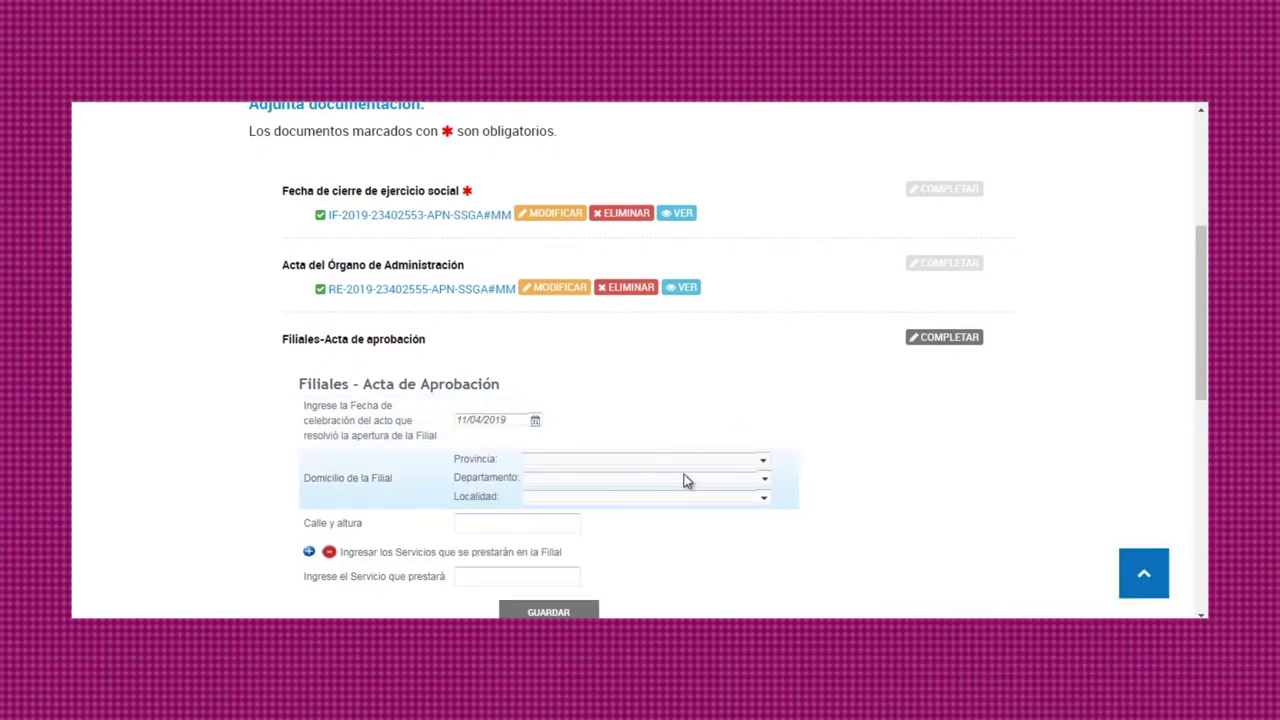
Set the branch address to province CIUDAD DE BUENOS AIRES, department COMUNA 7, locality FLORES, with street and number "prueba 1"
left_click(763, 462)
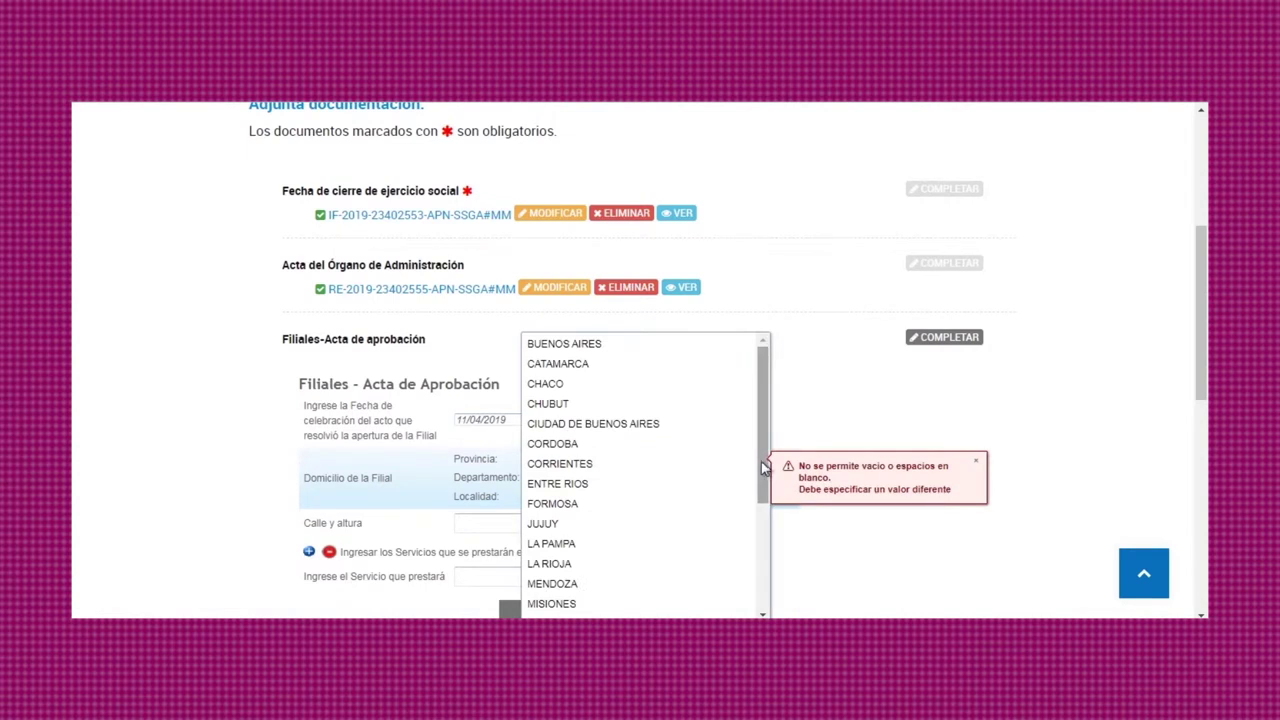
left_click(687, 427)
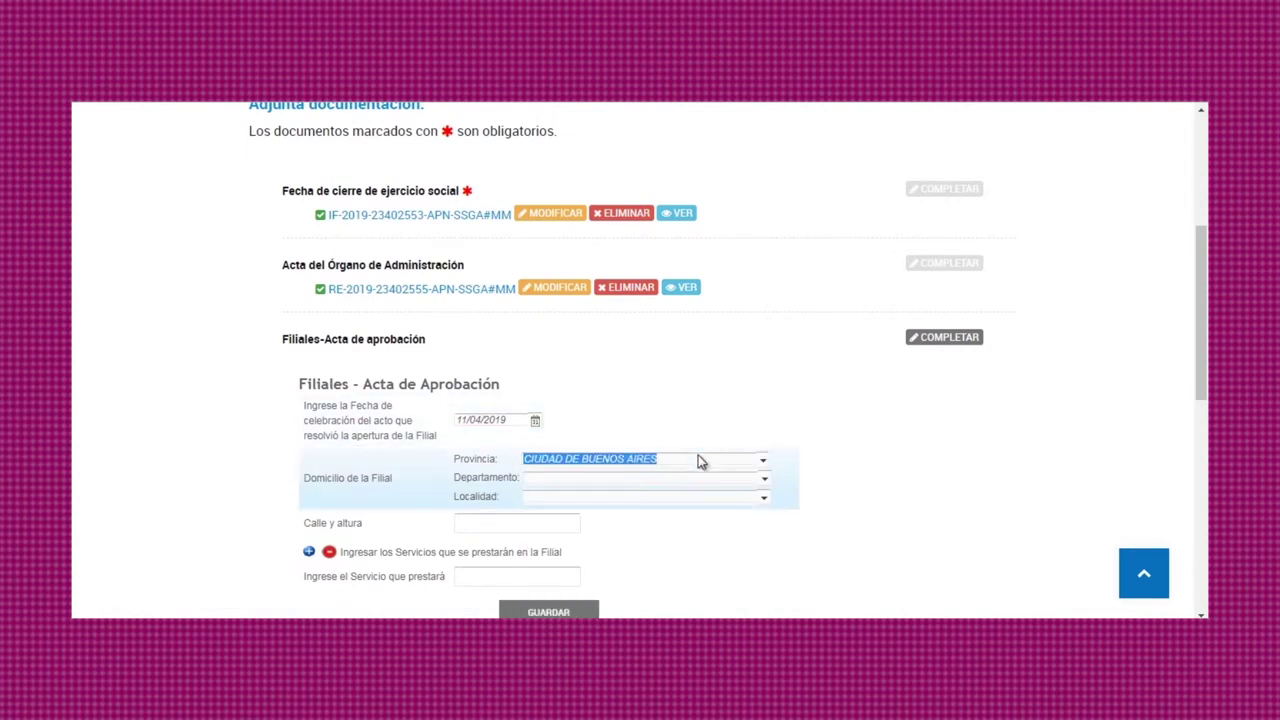
left_click(763, 480)
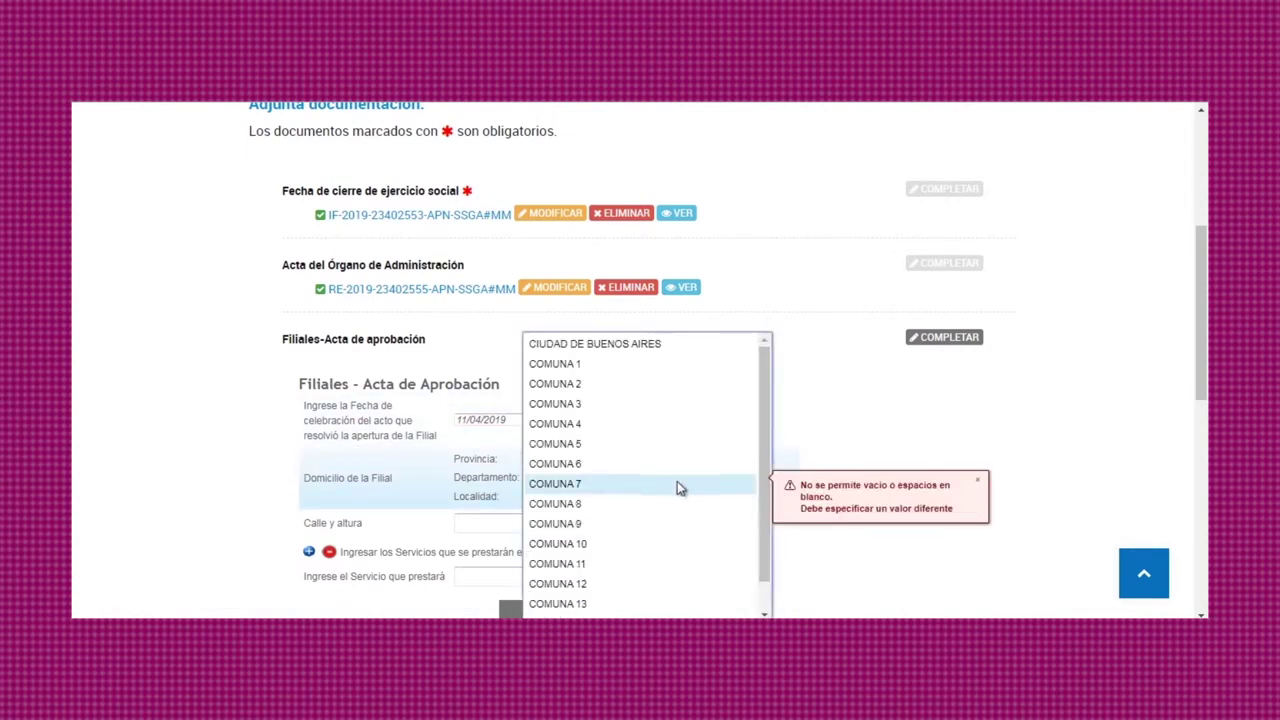
left_click(677, 484)
left_click(763, 498)
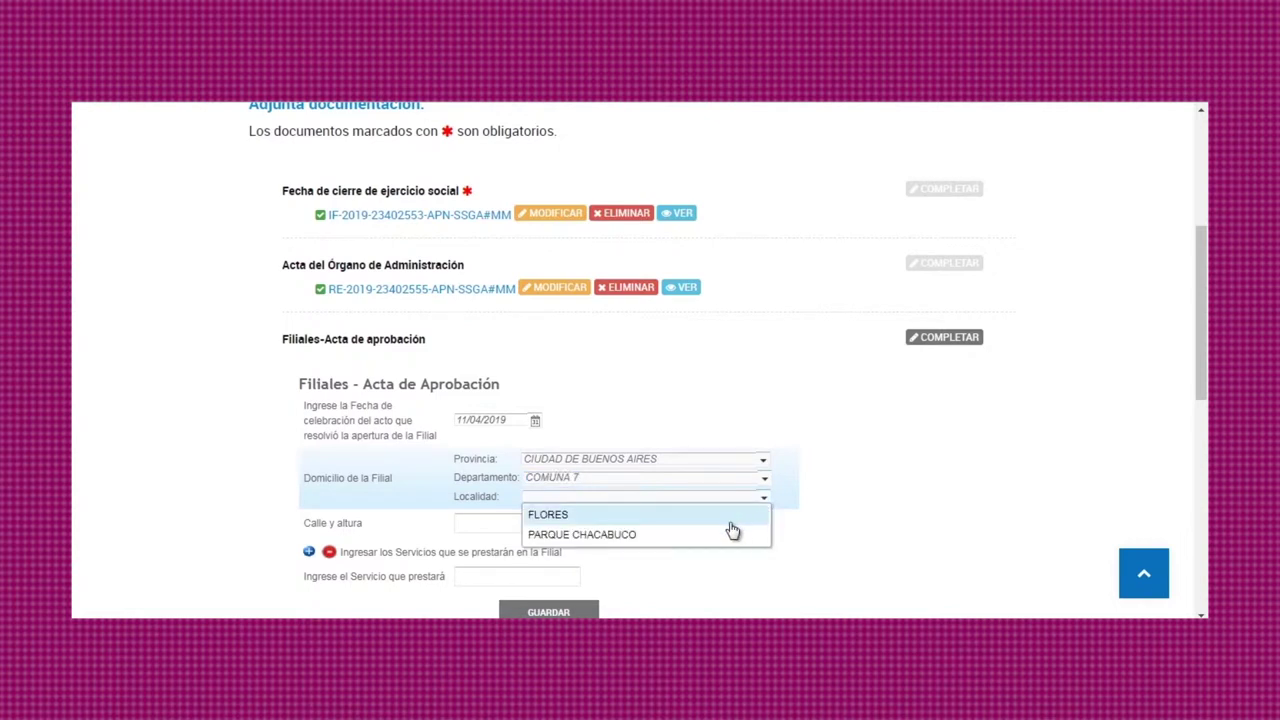
left_click(730, 518)
left_click(536, 525)
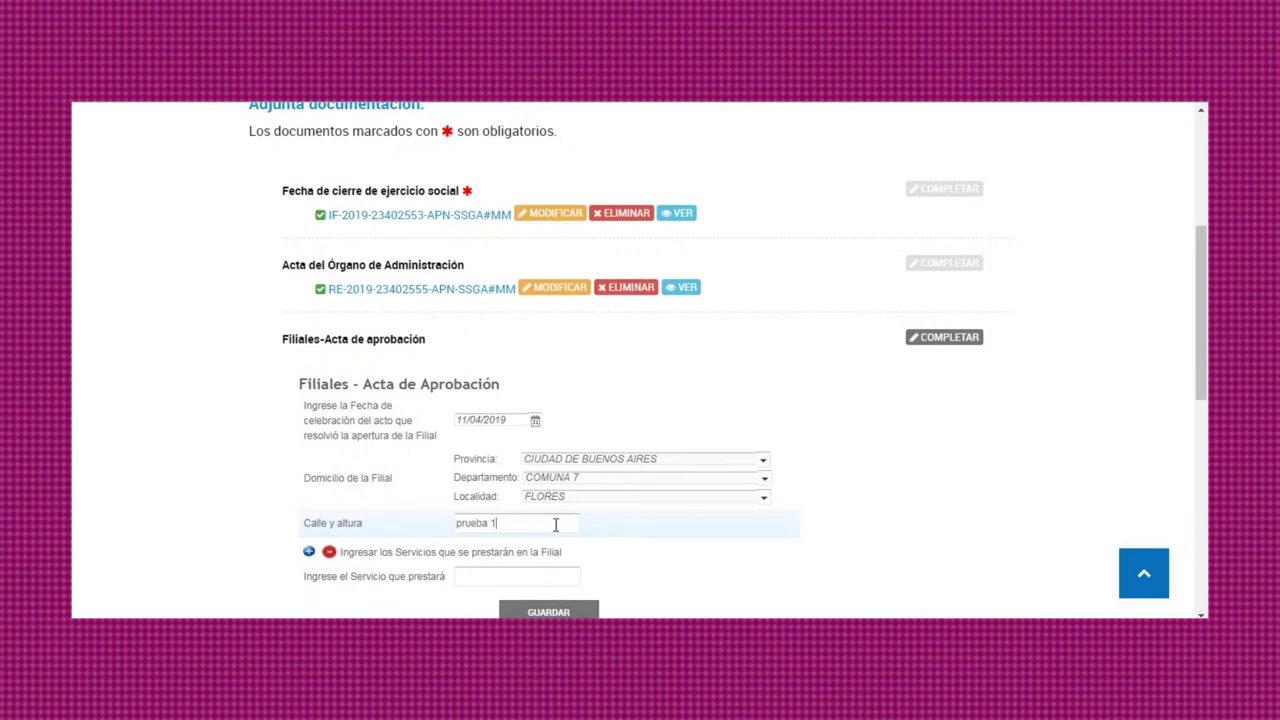
Enter "prueba 11" as the branch's service, add a second service entry "prueba 2", and save the form
scroll(555, 525, "down", 2)
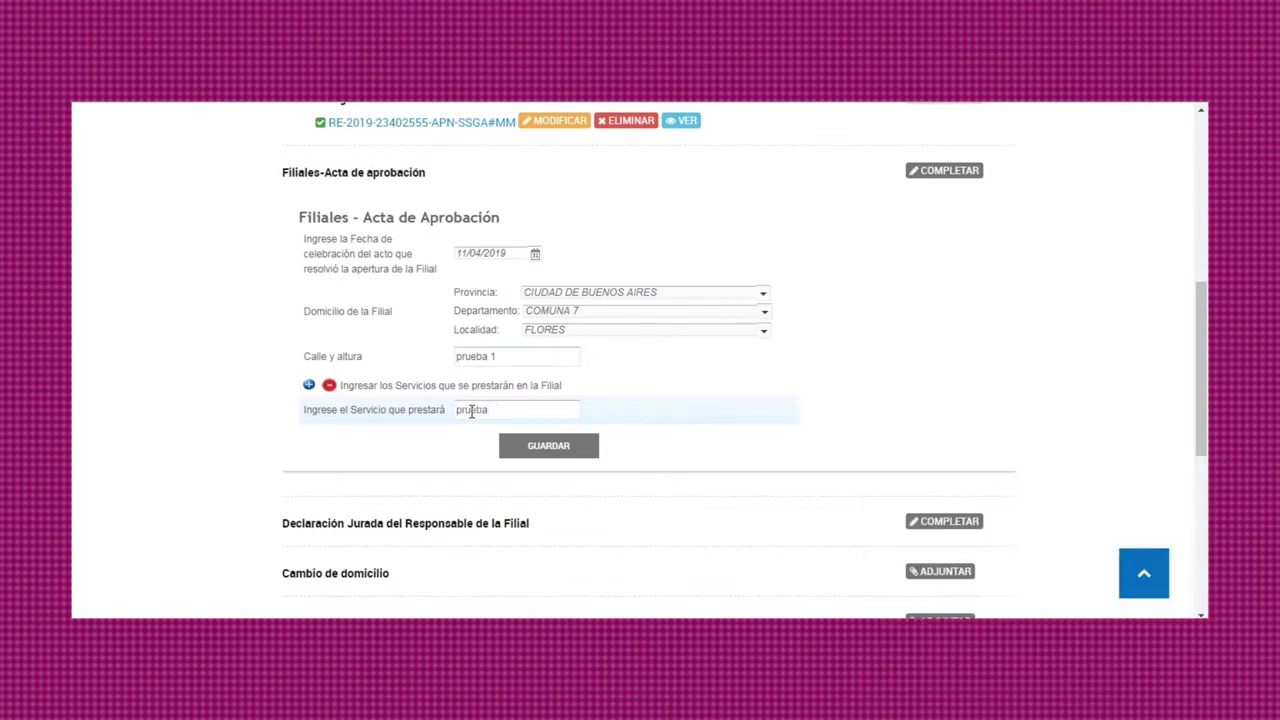
left_click(309, 385)
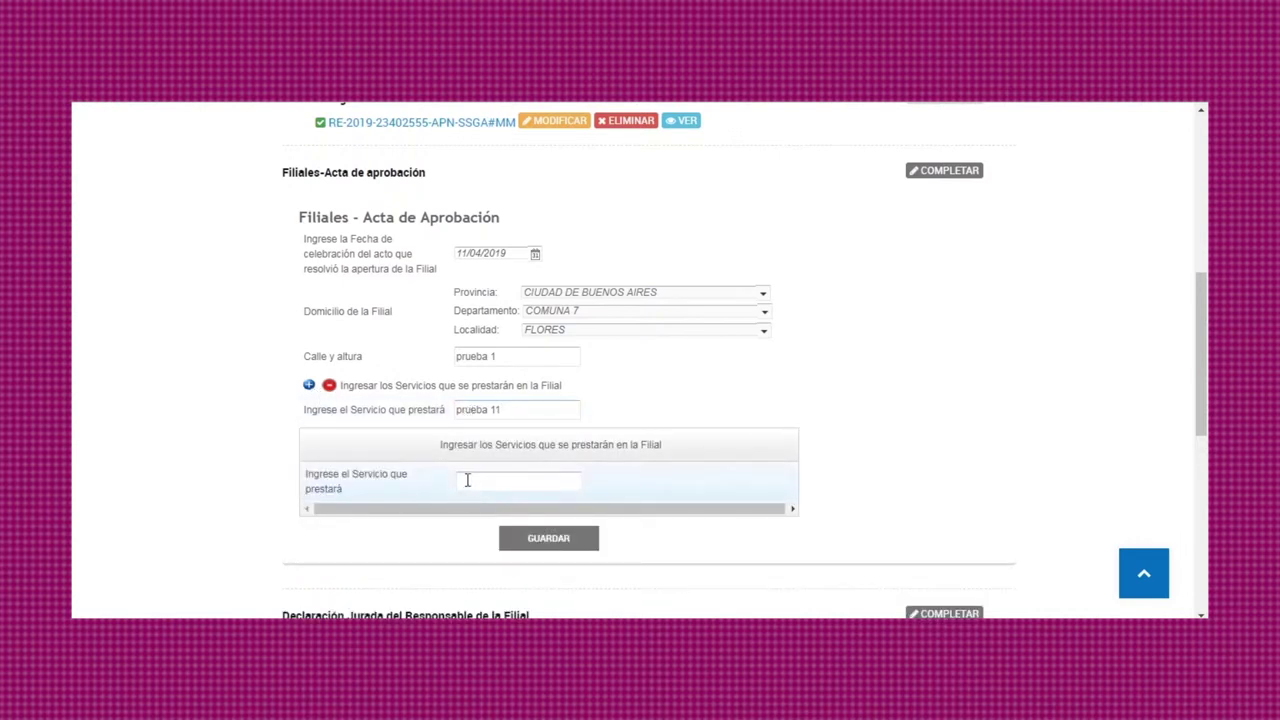
left_click(556, 540)
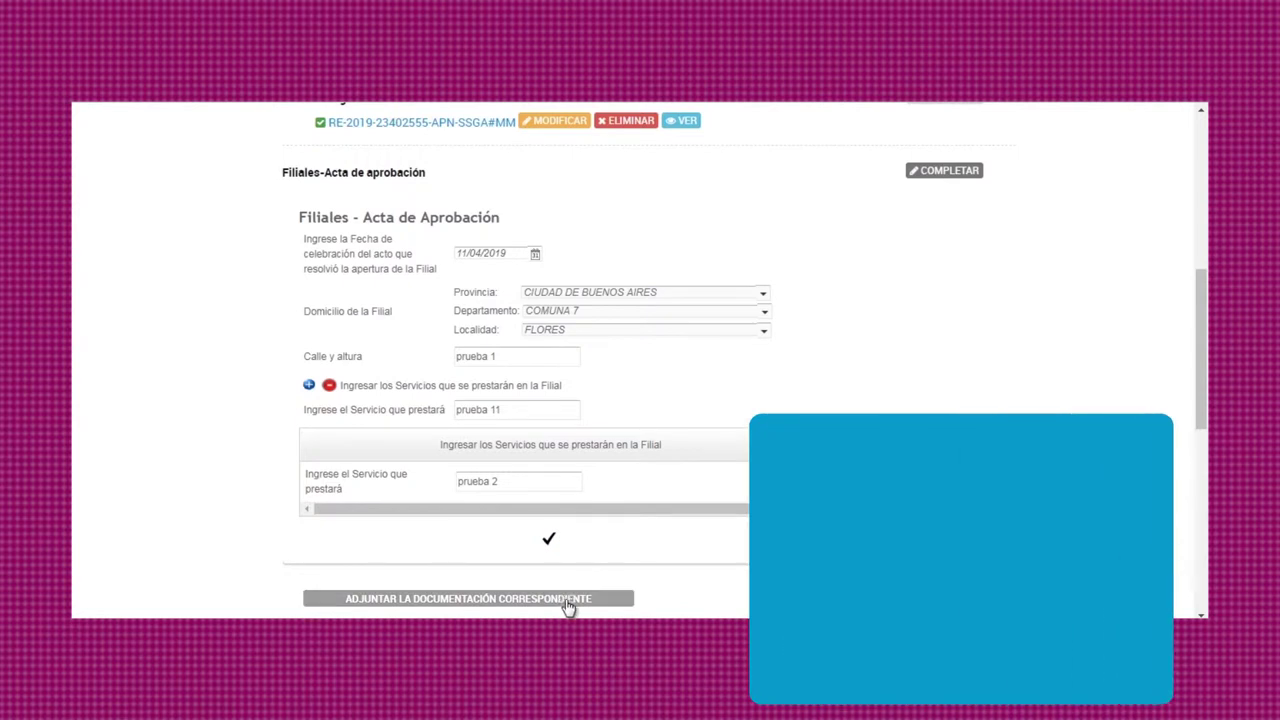
Attach the COOPERATIVAS PDF as the supporting document for "Filiales-Acta de aprobación"
left_click(568, 604)
left_click(544, 314)
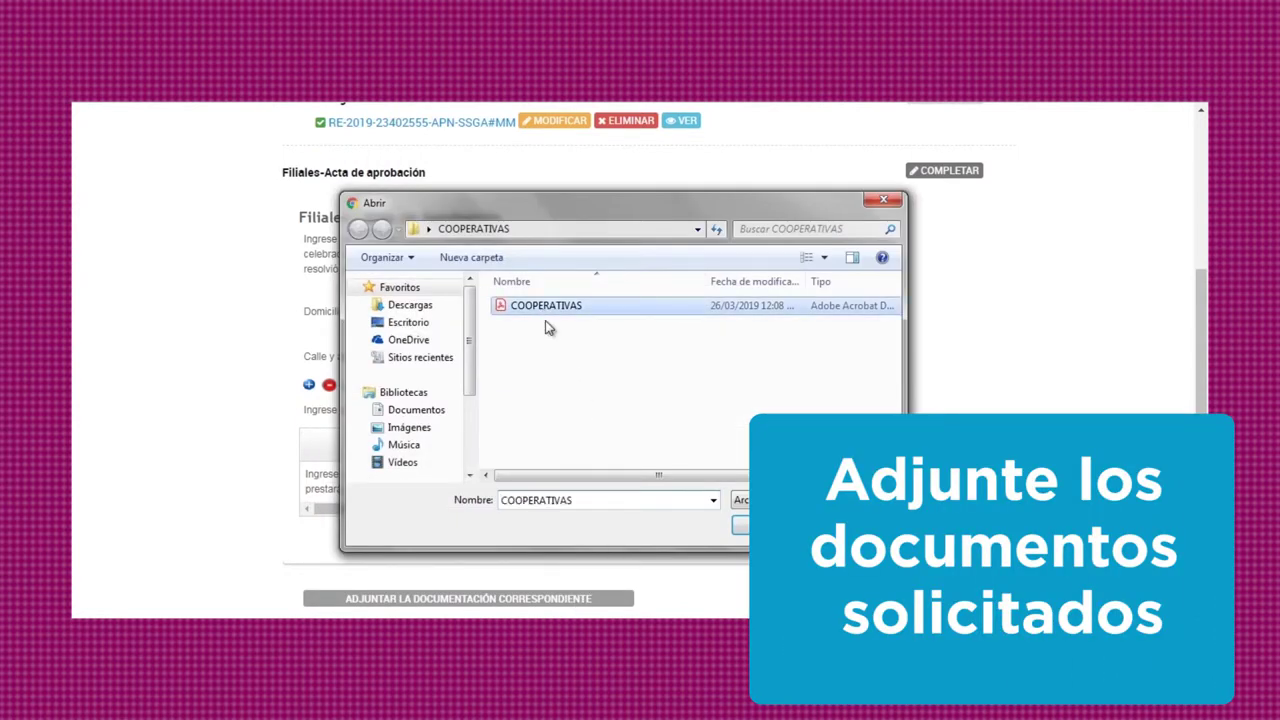
left_click(740, 525)
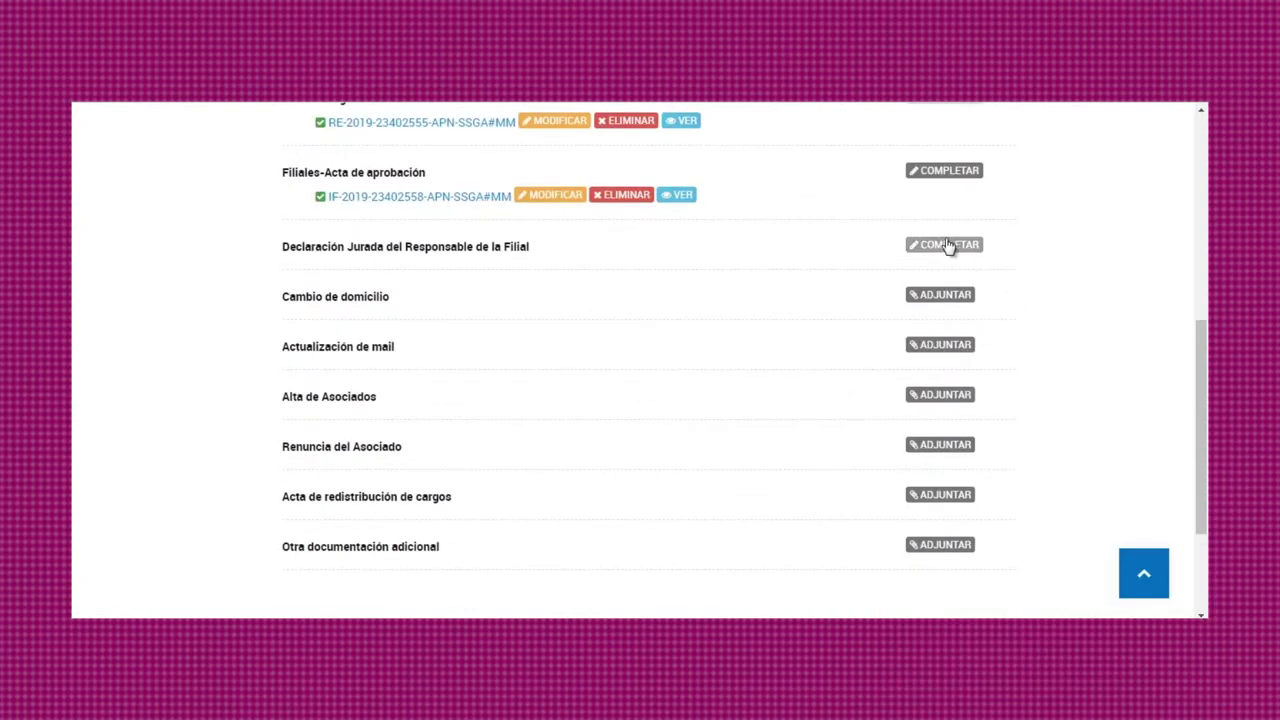
Open the "Declaración Jurada del Responsable de la Filial" form and enter the person's surname, first name, DNI document type and document number
left_click(955, 247)
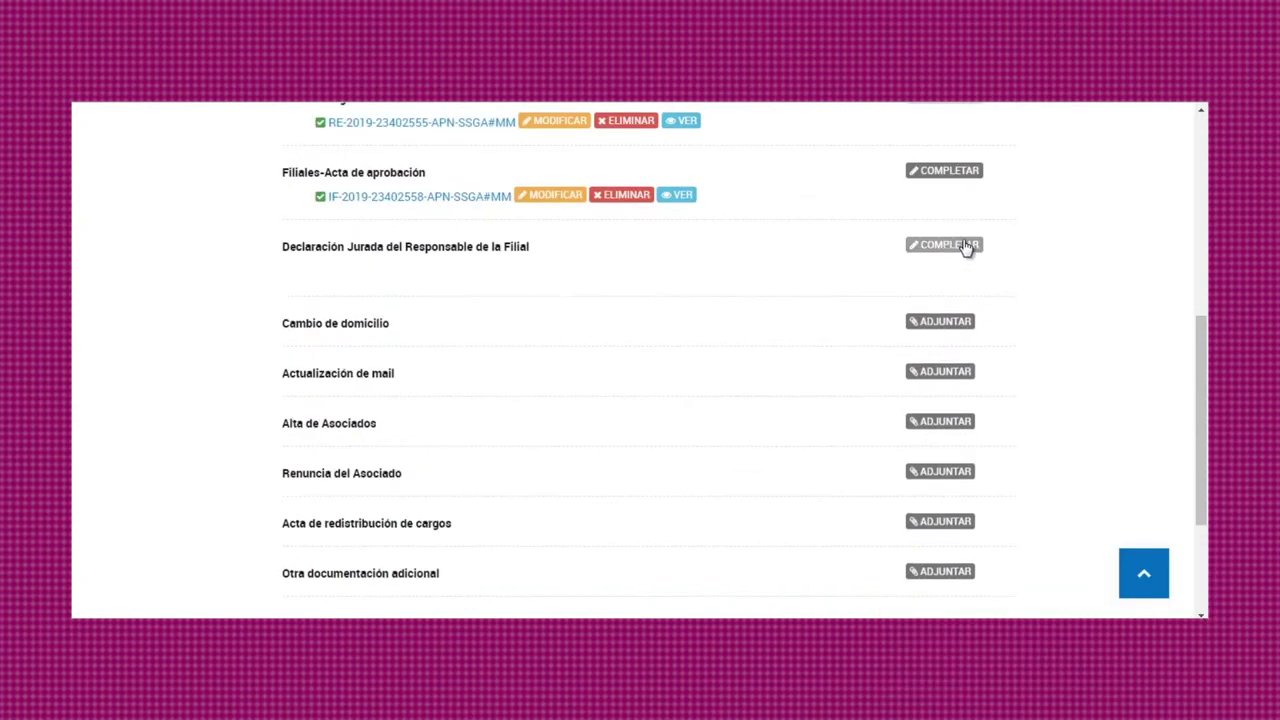
left_click(535, 320)
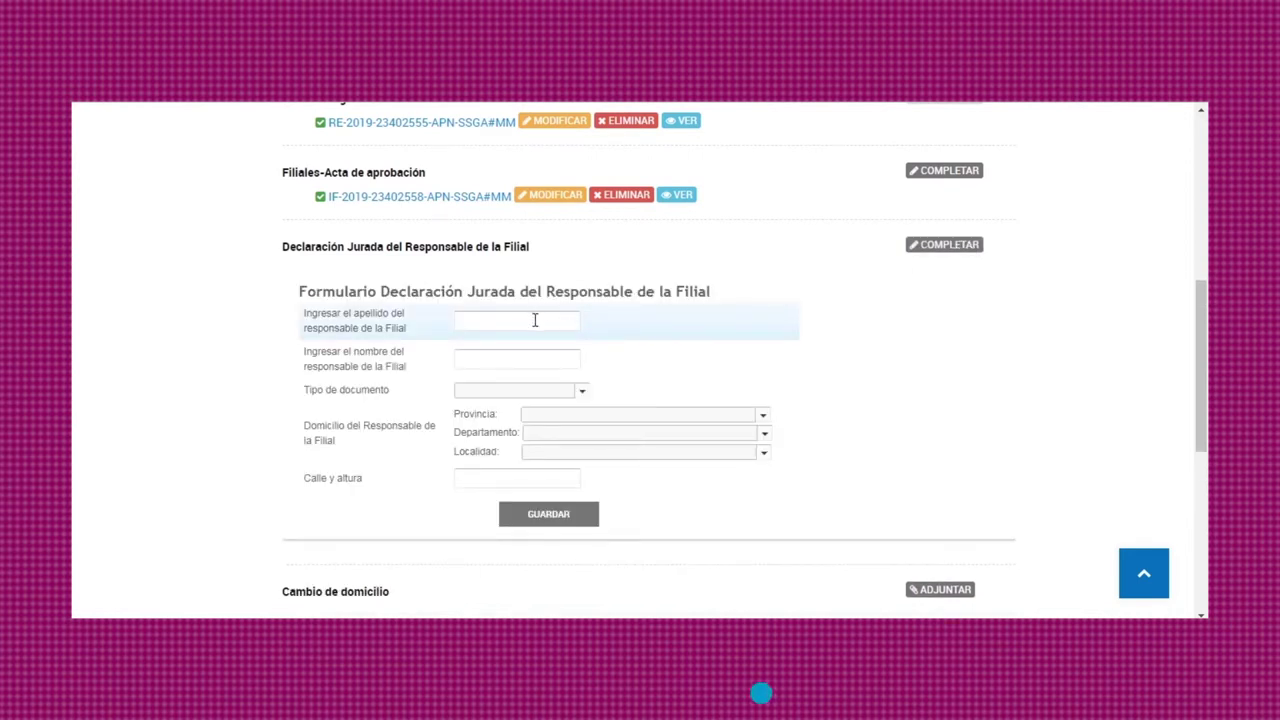
type("prueba")
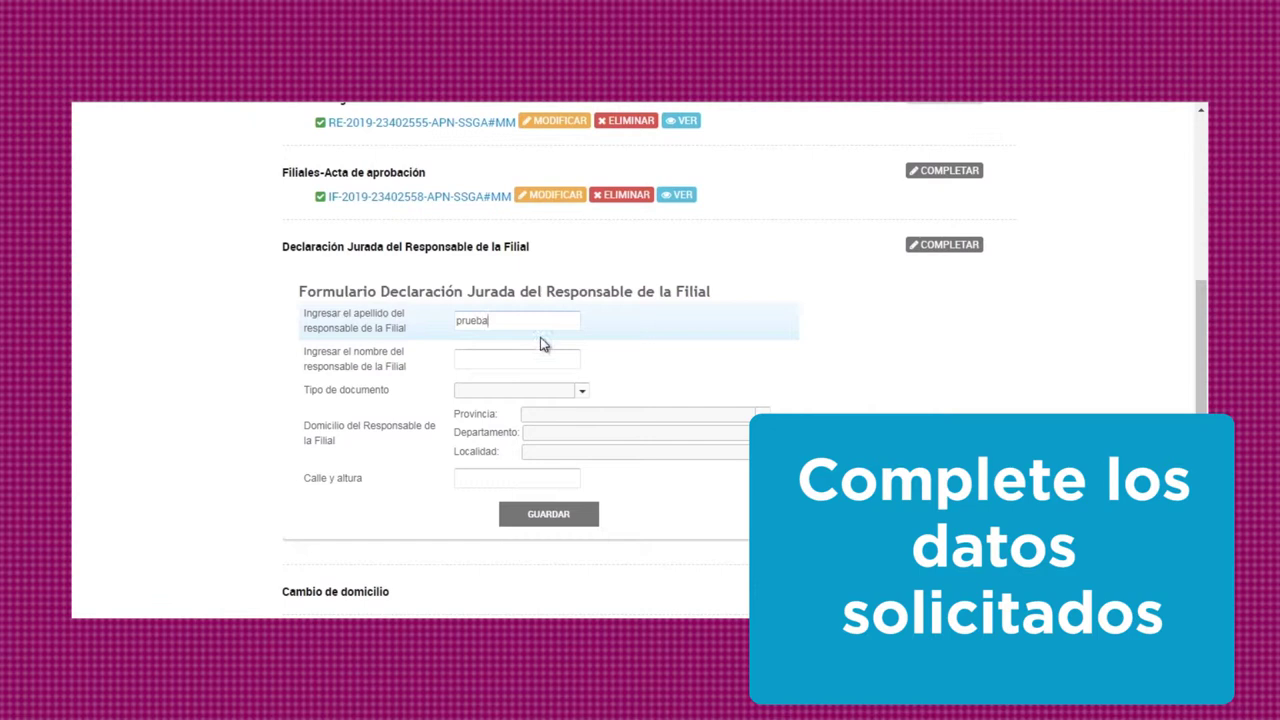
left_click(534, 358)
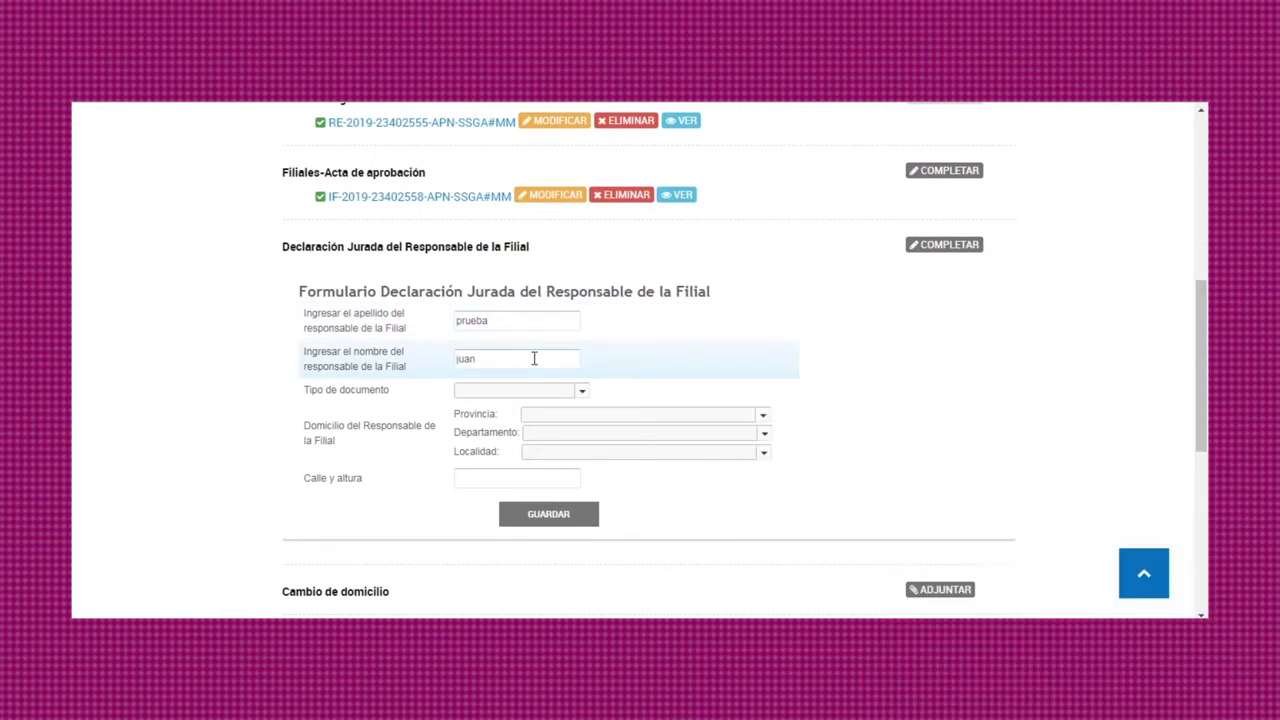
left_click(579, 392)
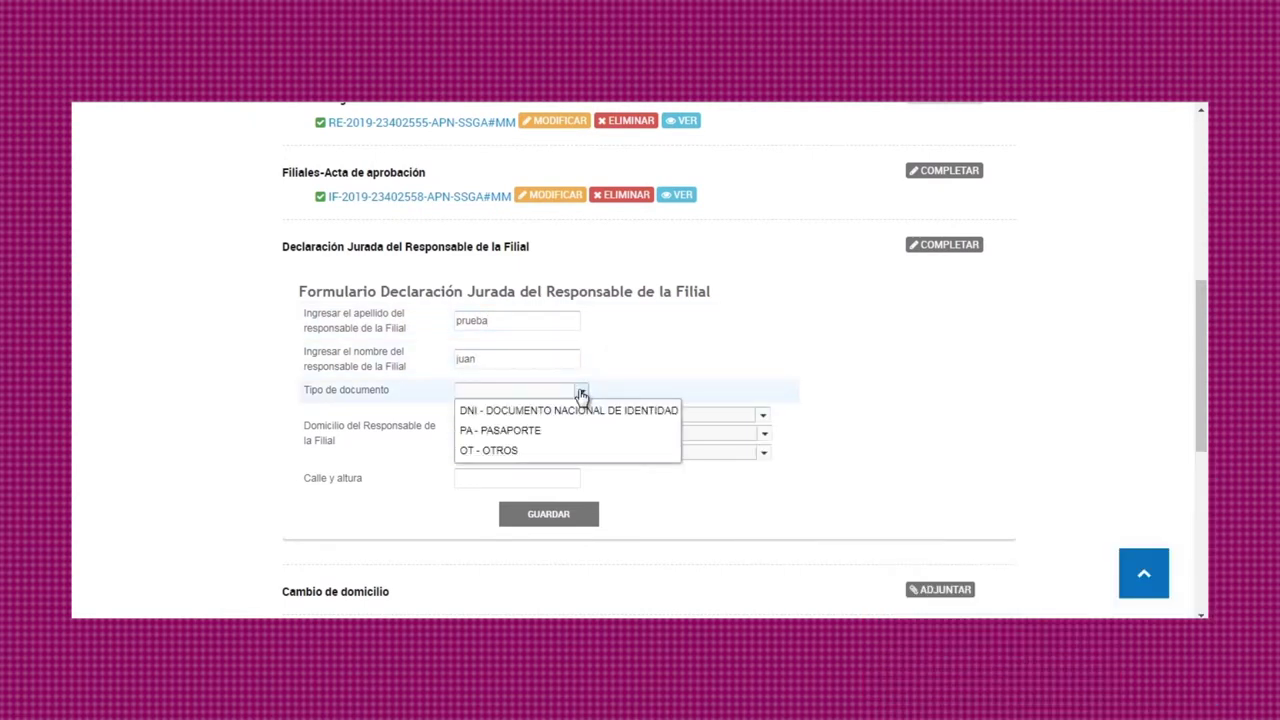
left_click(580, 412)
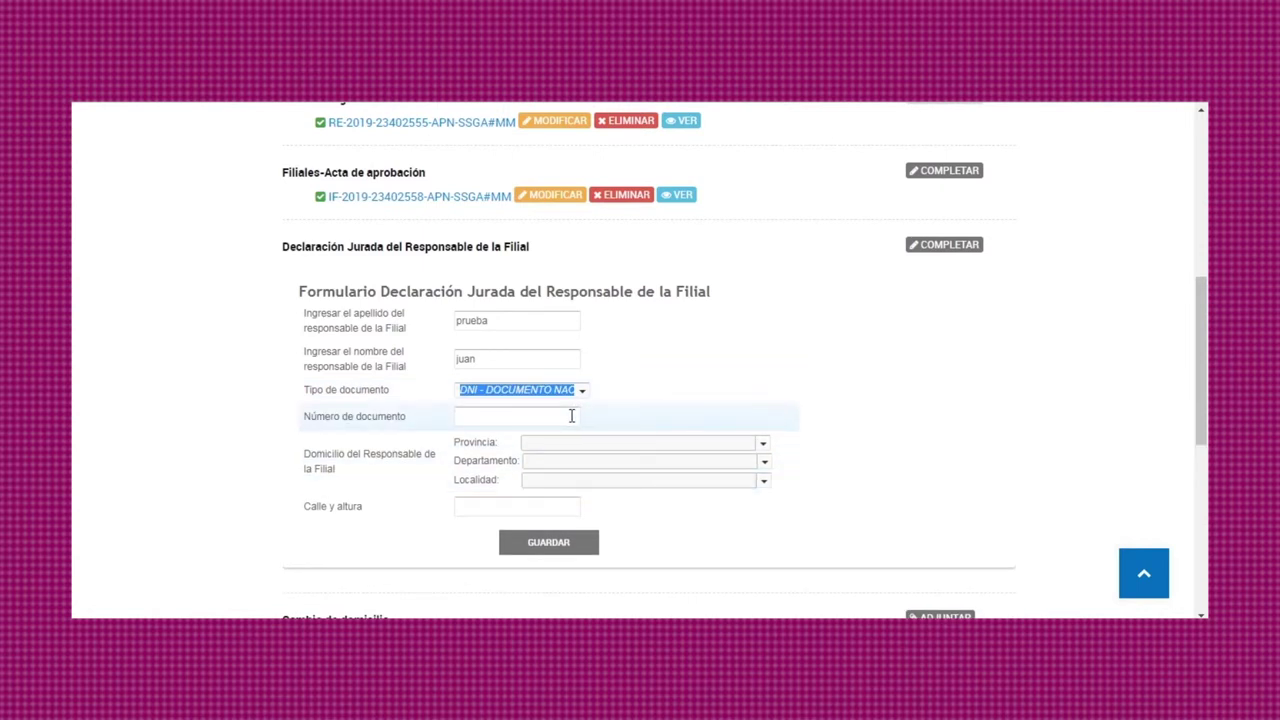
left_click(572, 416)
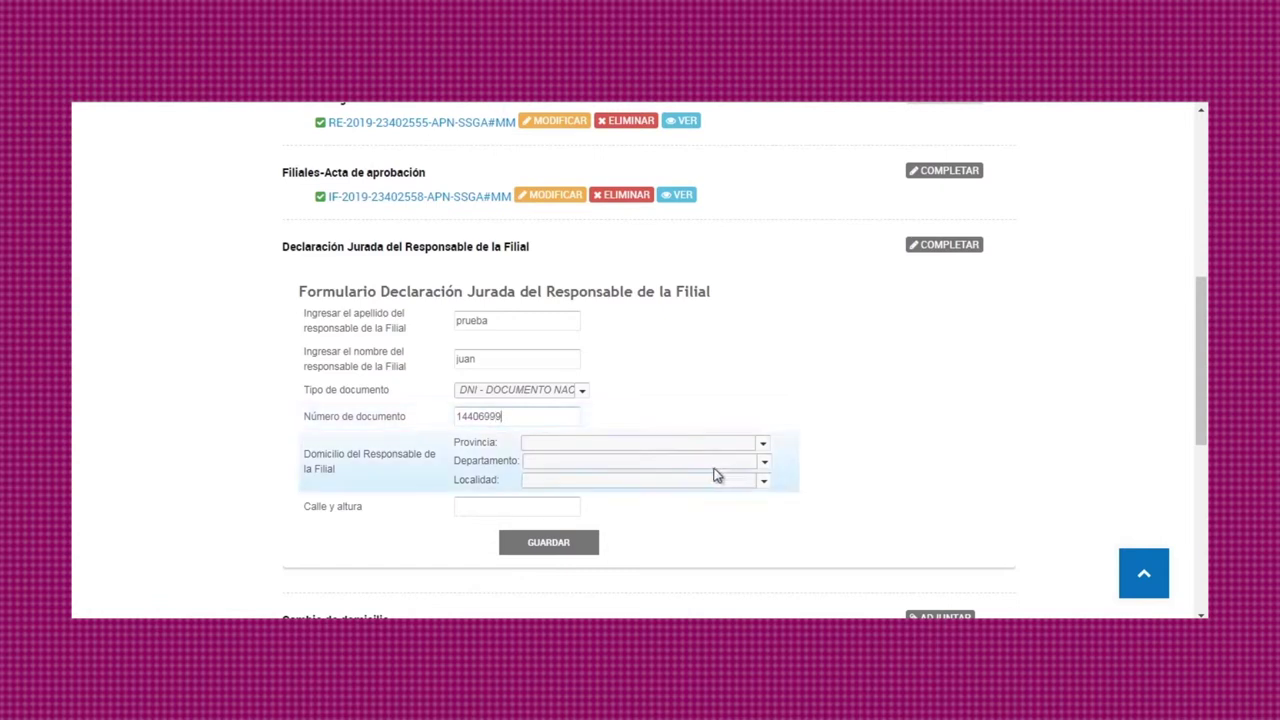
Set the responsible person's address to CIUDAD DE BUENOS AIRES, COMUNA 8, VILLA LUGANO, fill in the street and number, and save the form
left_click(763, 442)
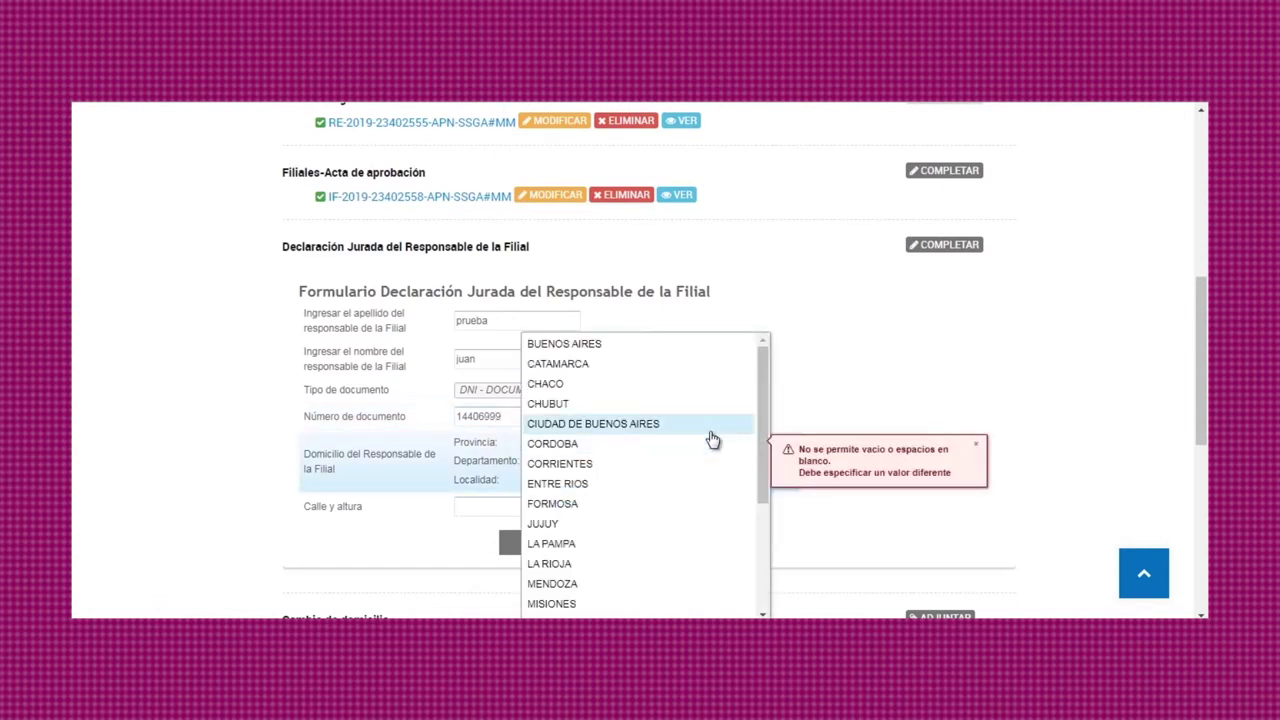
left_click(709, 428)
left_click(765, 468)
left_click(765, 470)
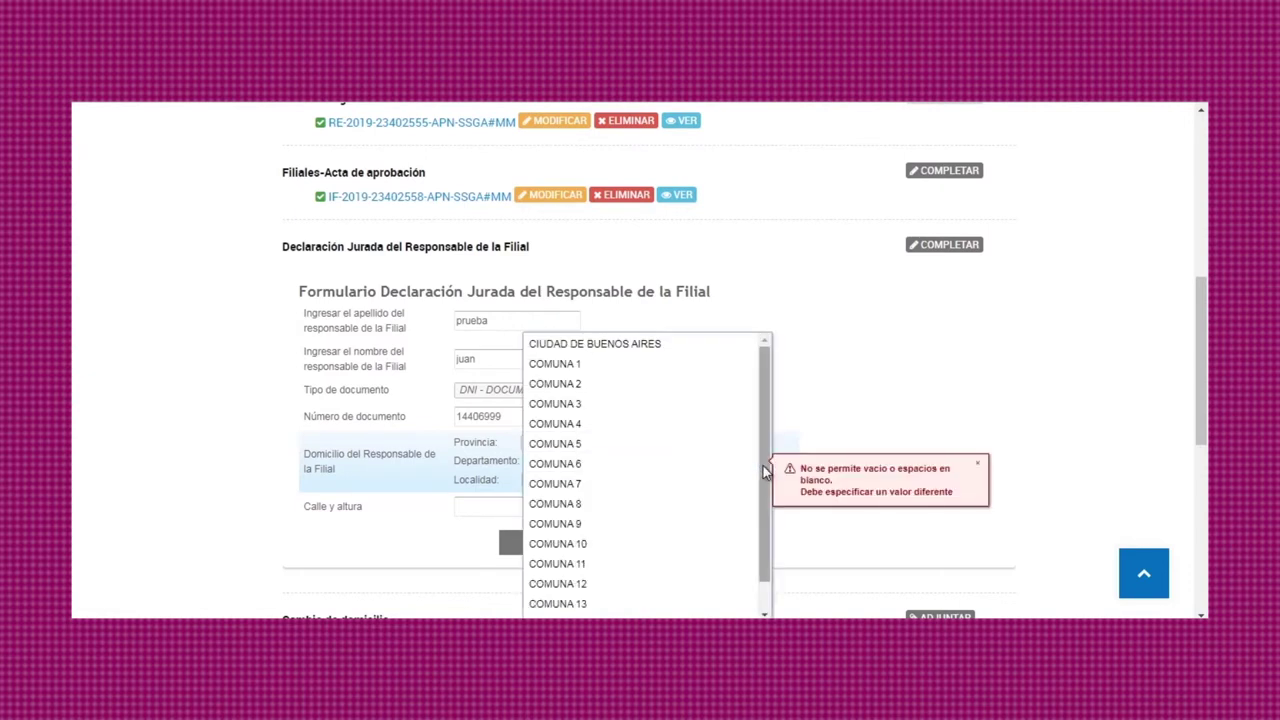
left_click(695, 507)
left_click(762, 488)
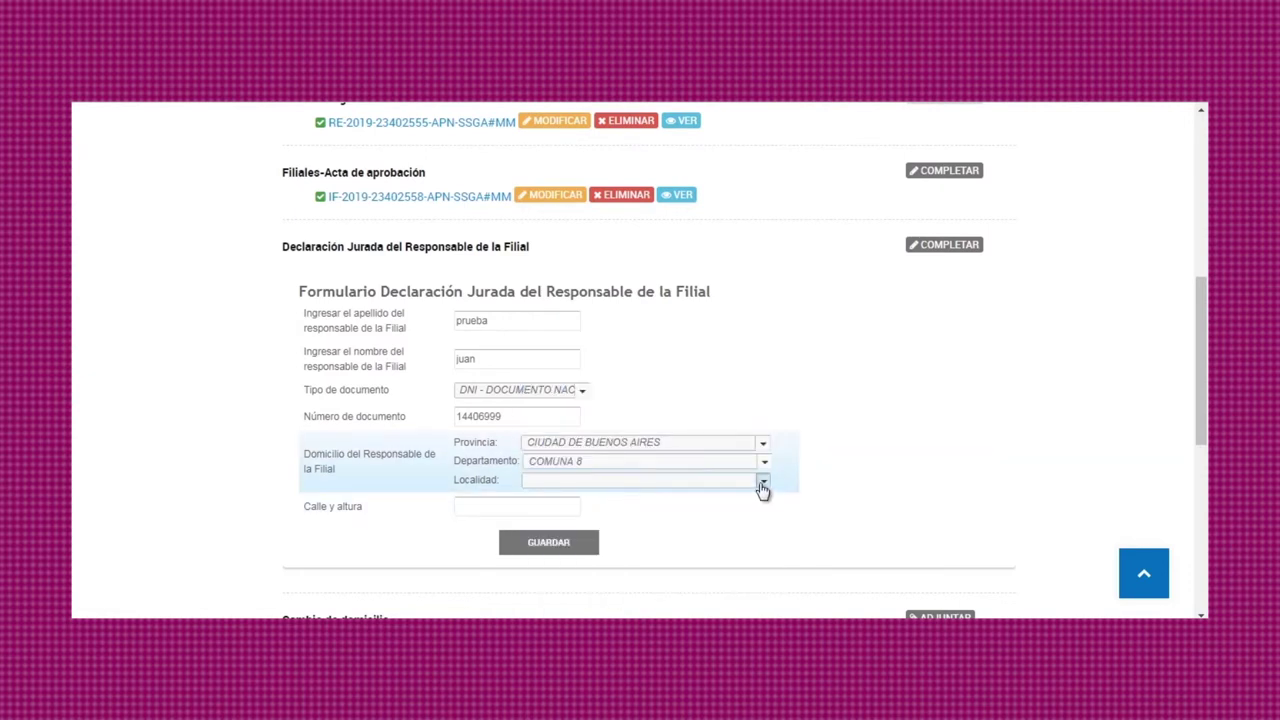
left_click(672, 502)
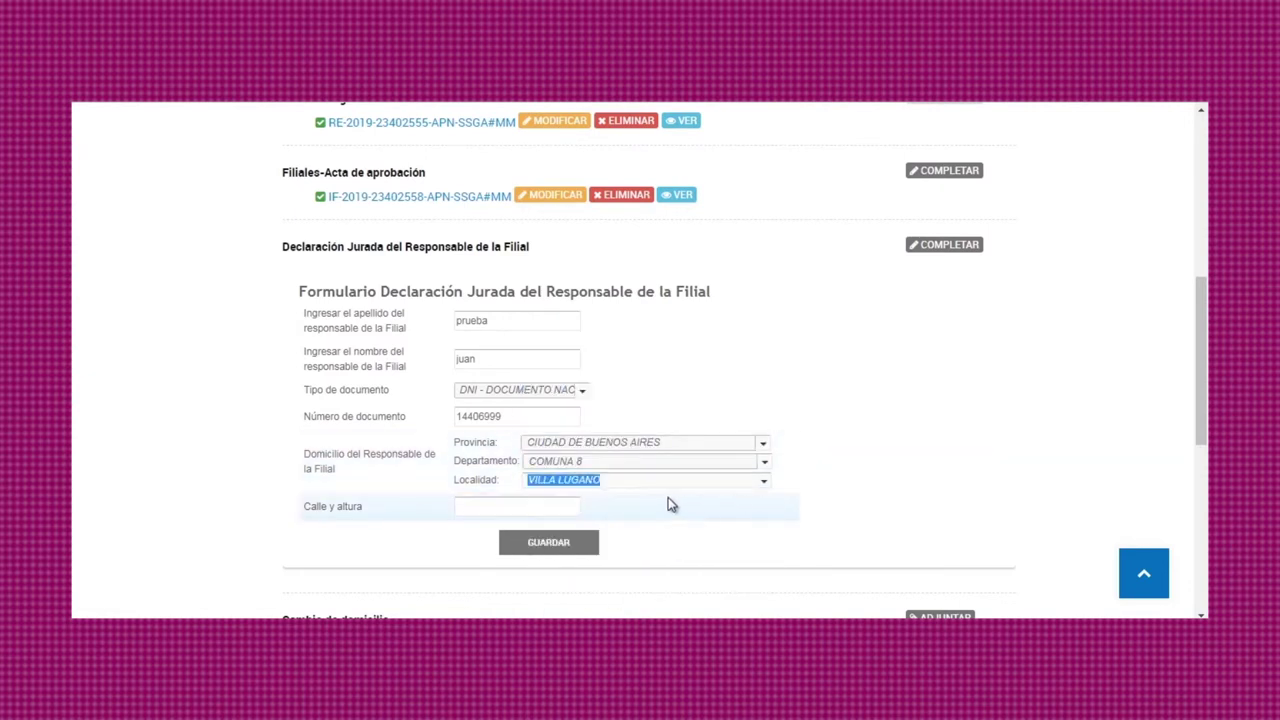
left_click(553, 505)
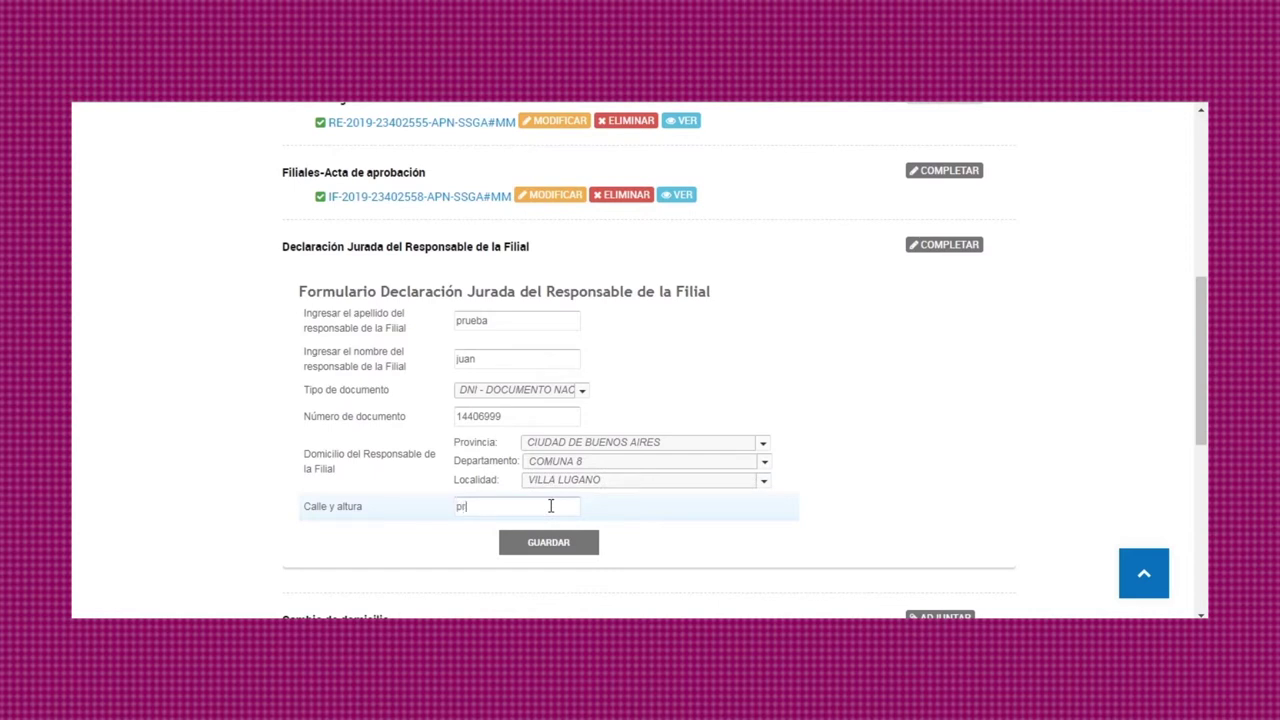
type("prueba 222")
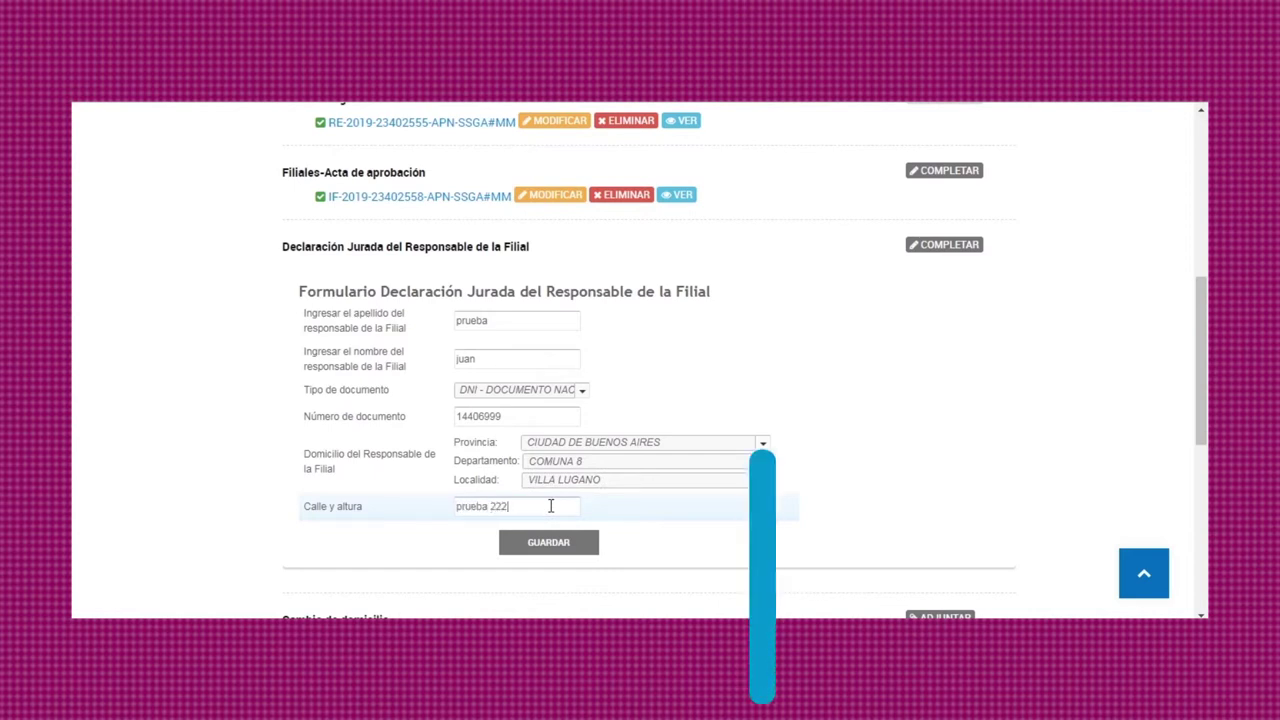
left_click(563, 553)
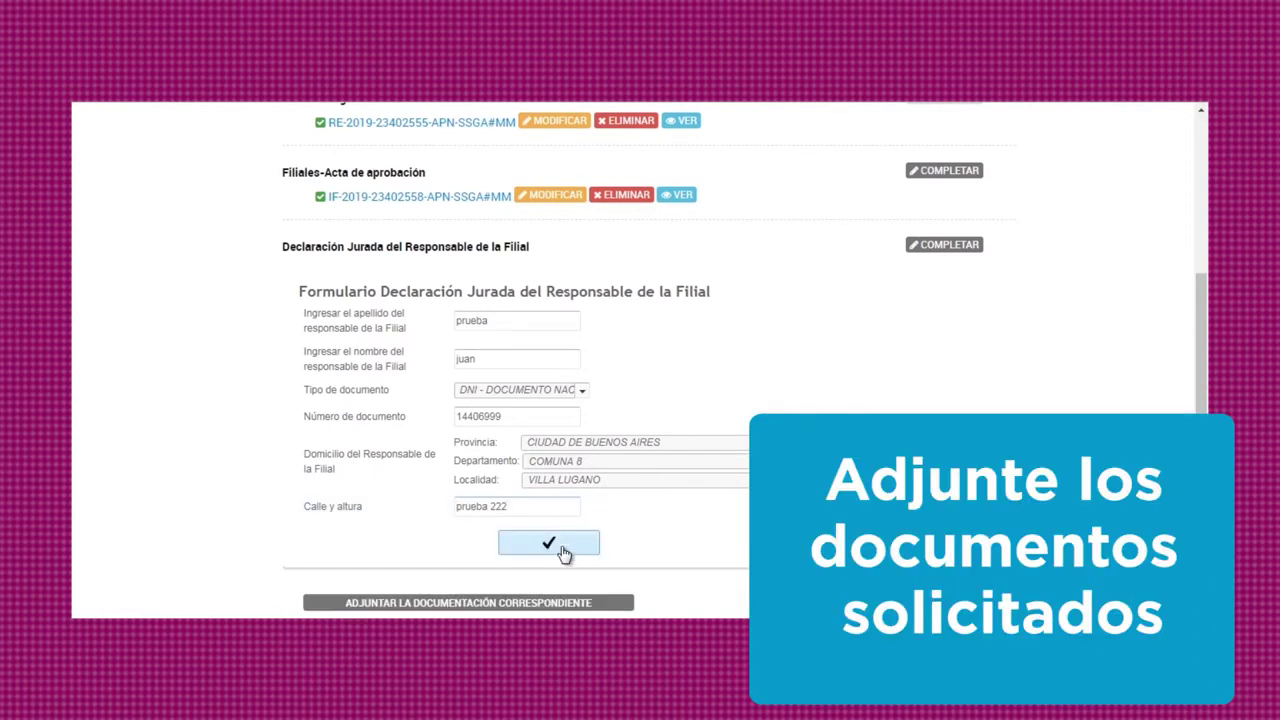
Attach the COOPERATIVAS PDF as the supporting document for "Declaración Jurada del Responsable de la Filial"
scroll(563, 553, "down", 2)
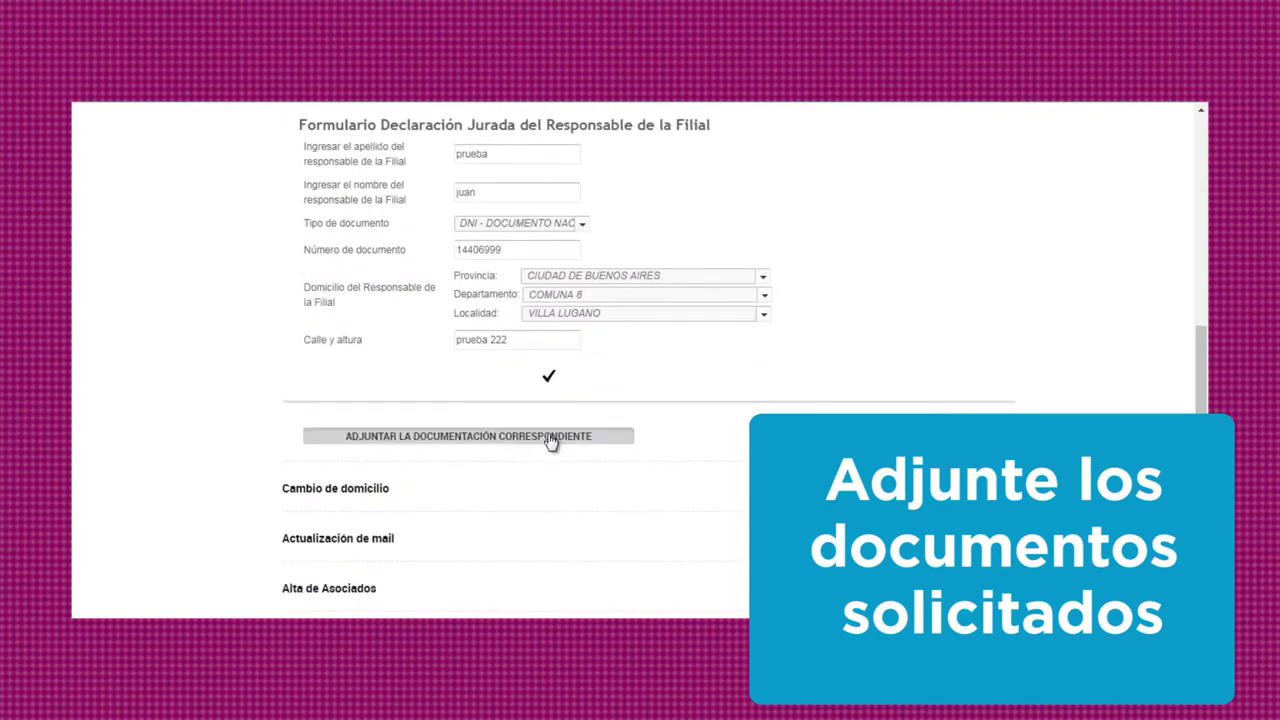
left_click(548, 438)
left_click(530, 305)
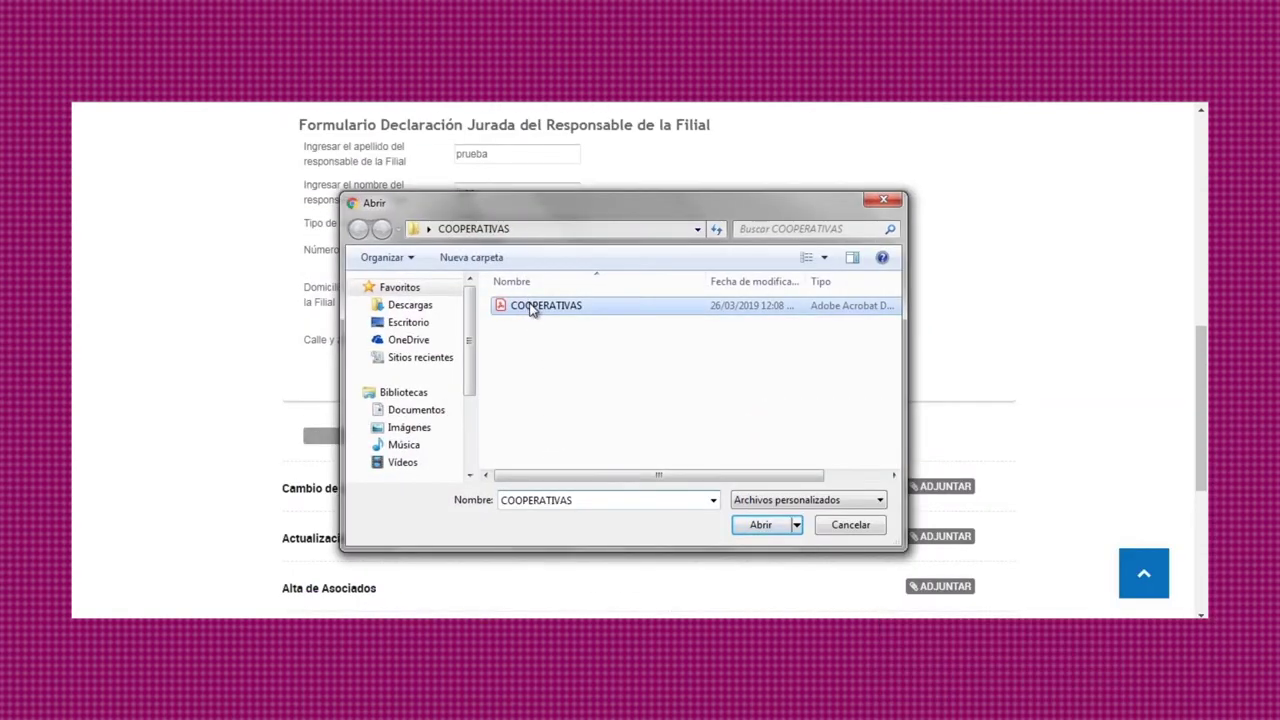
left_click(750, 525)
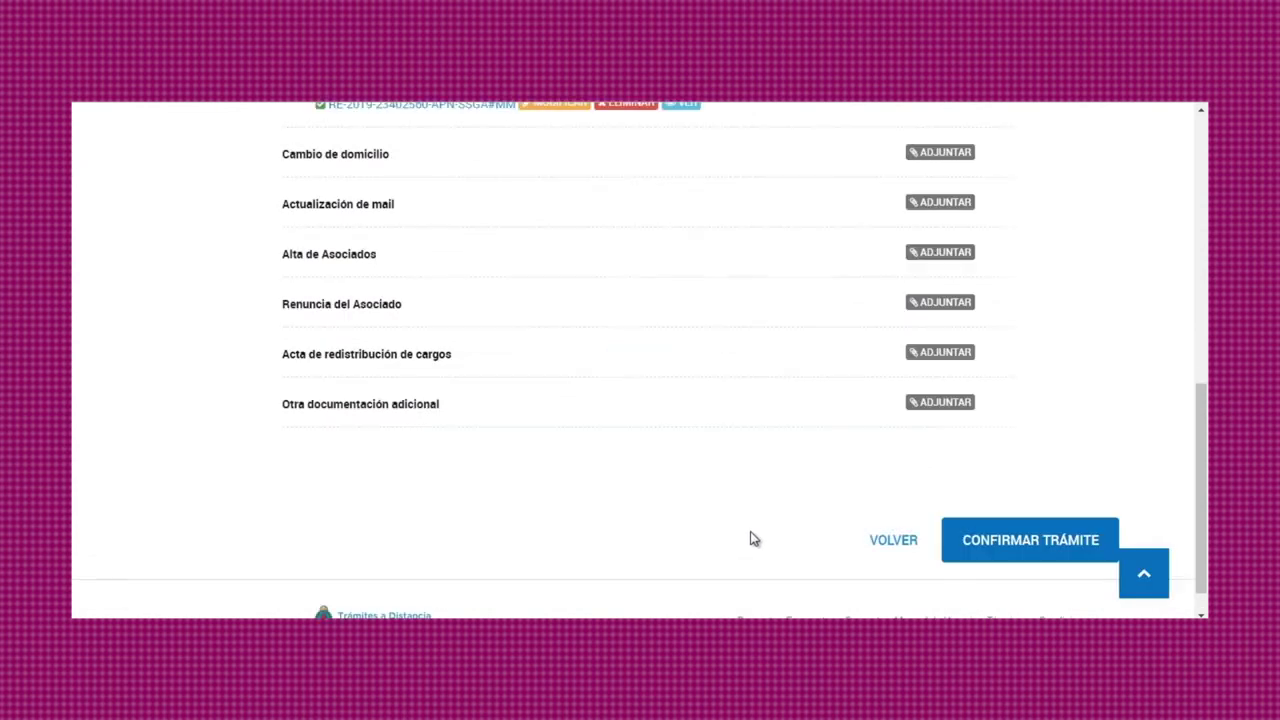
Attach the COOPERATIVAS PDF from the computer as the "Cambio de domicilio" document
scroll(753, 538, "up", 1)
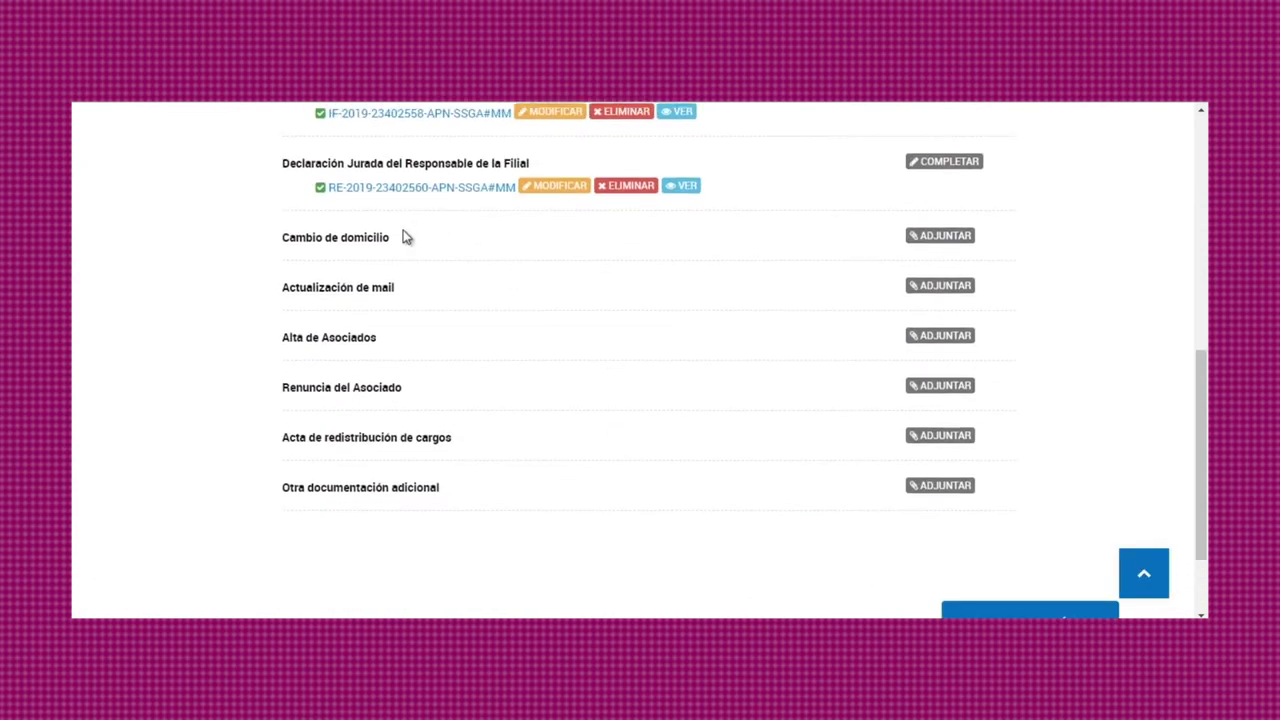
left_click(937, 240)
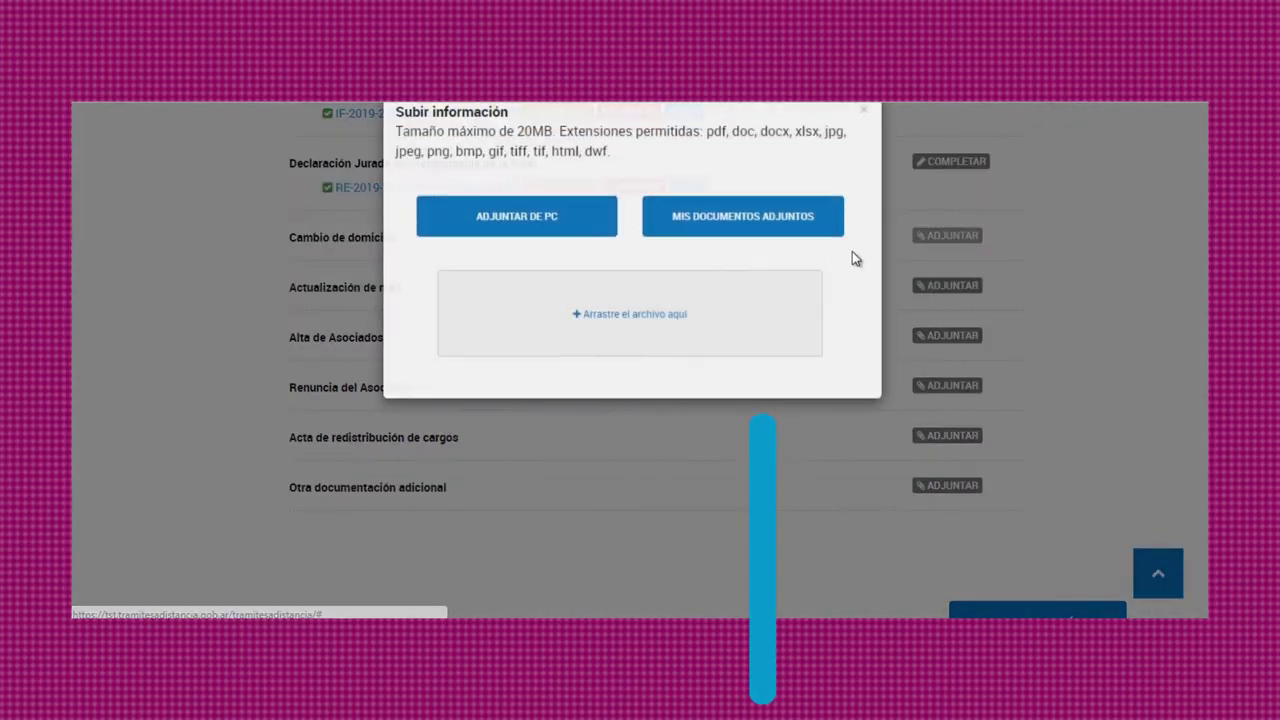
left_click(563, 251)
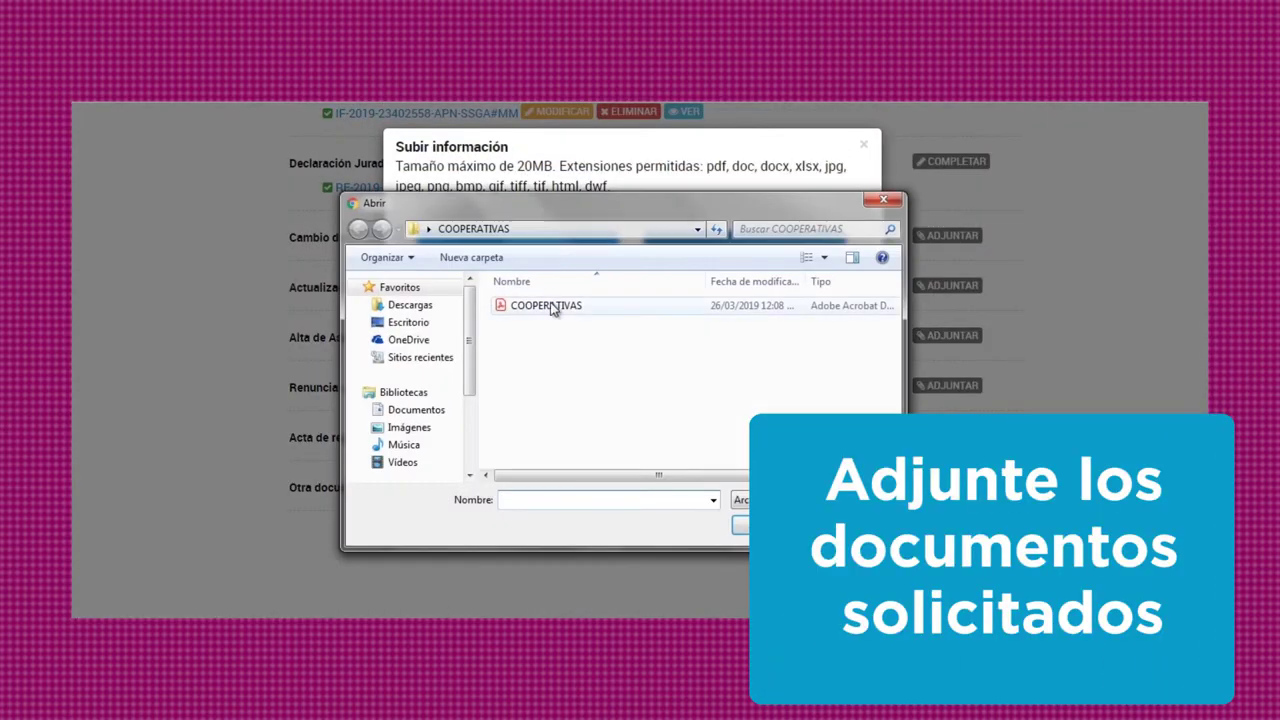
left_click(546, 305)
left_click(740, 526)
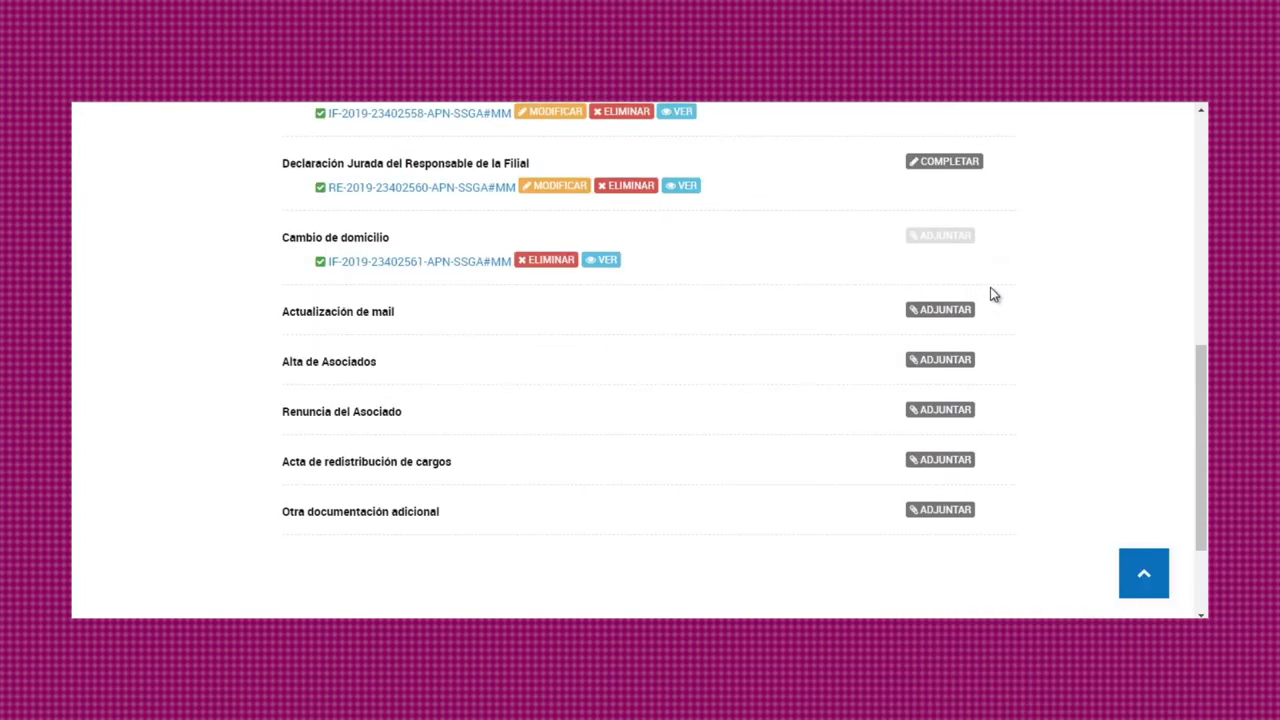
Attach the COOPERATIVAS PDF from the computer as the "Actualización de mail" document
left_click(945, 310)
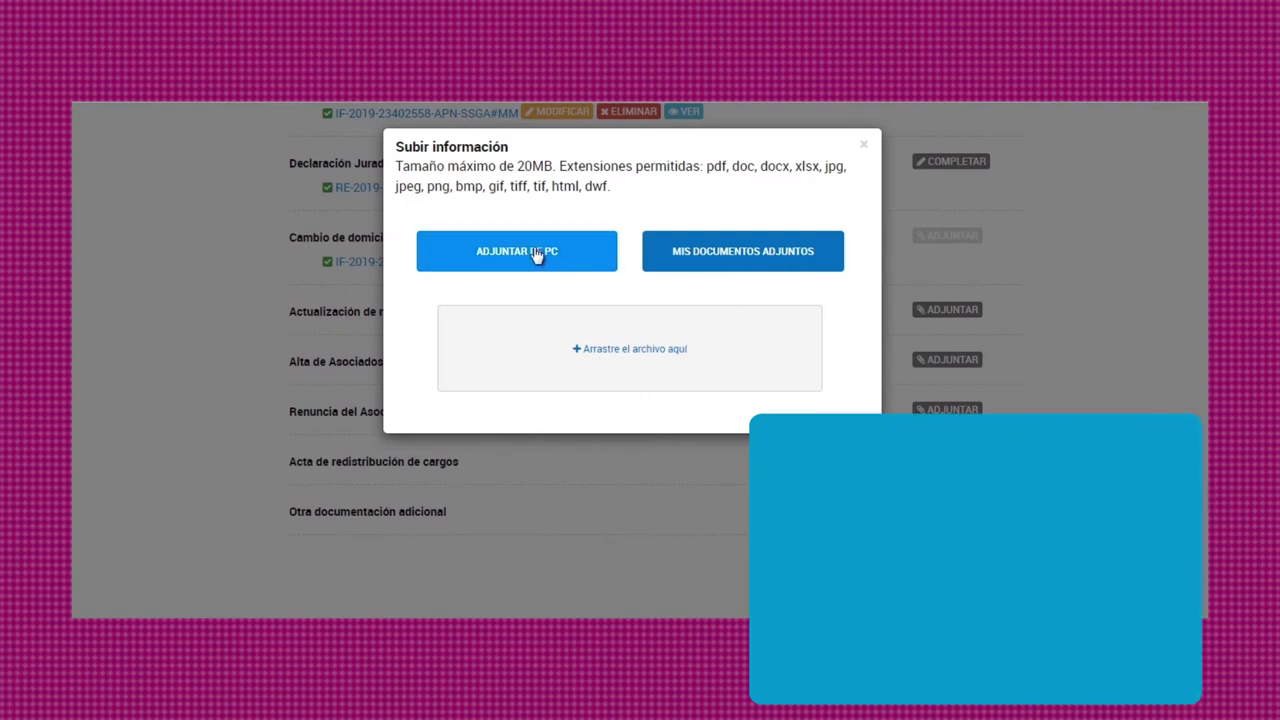
left_click(533, 249)
left_click(586, 308)
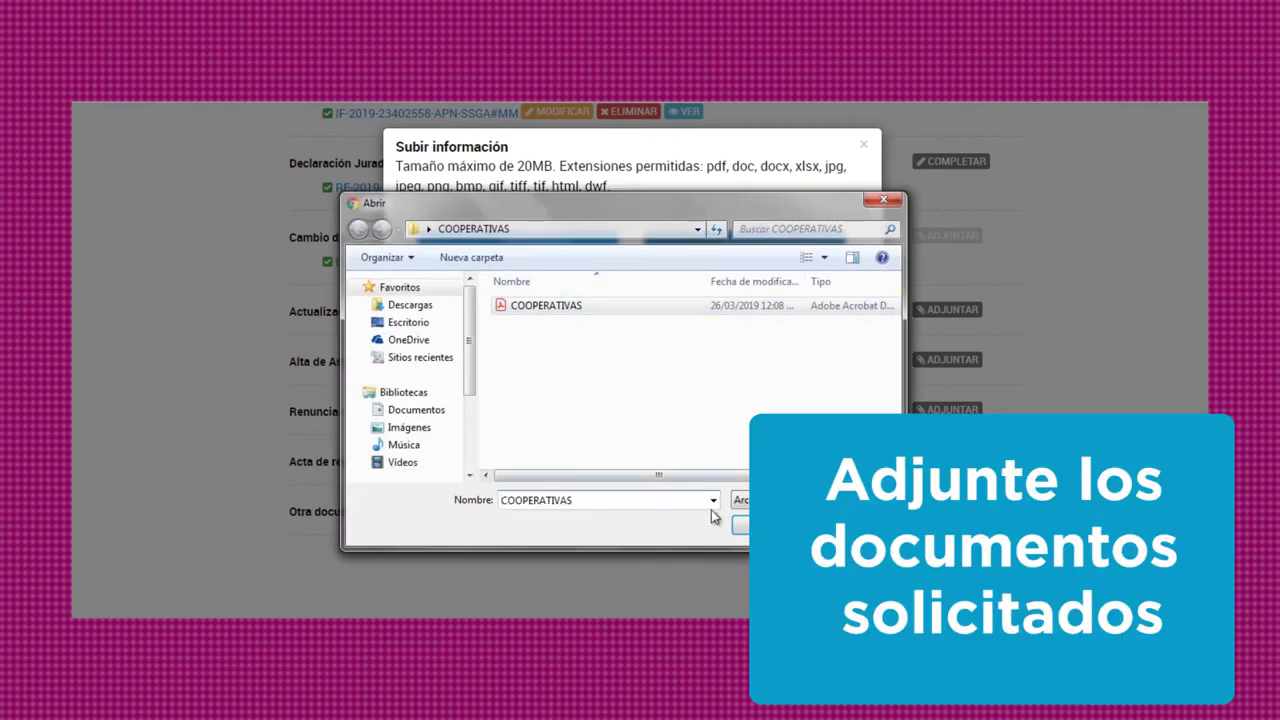
key("Return")
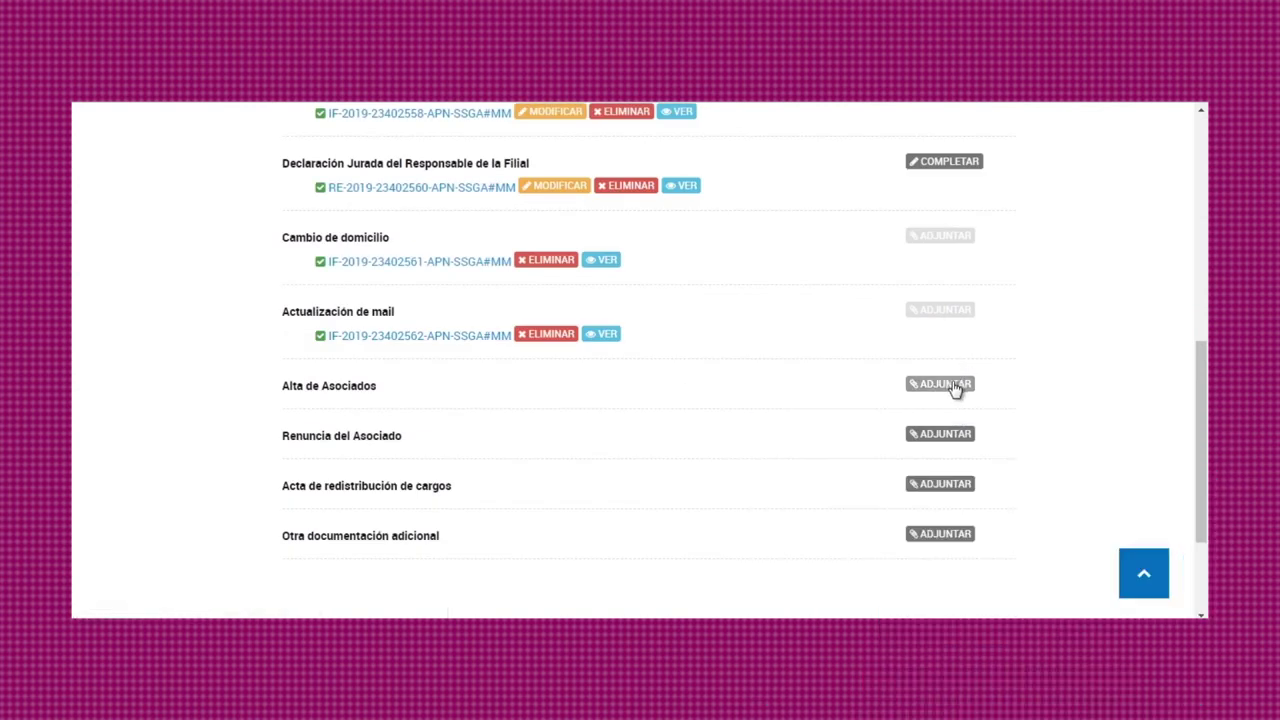
Attach the COOPERATIVAS PDF from the computer as the "Alta de Asociados" document
left_click(945, 384)
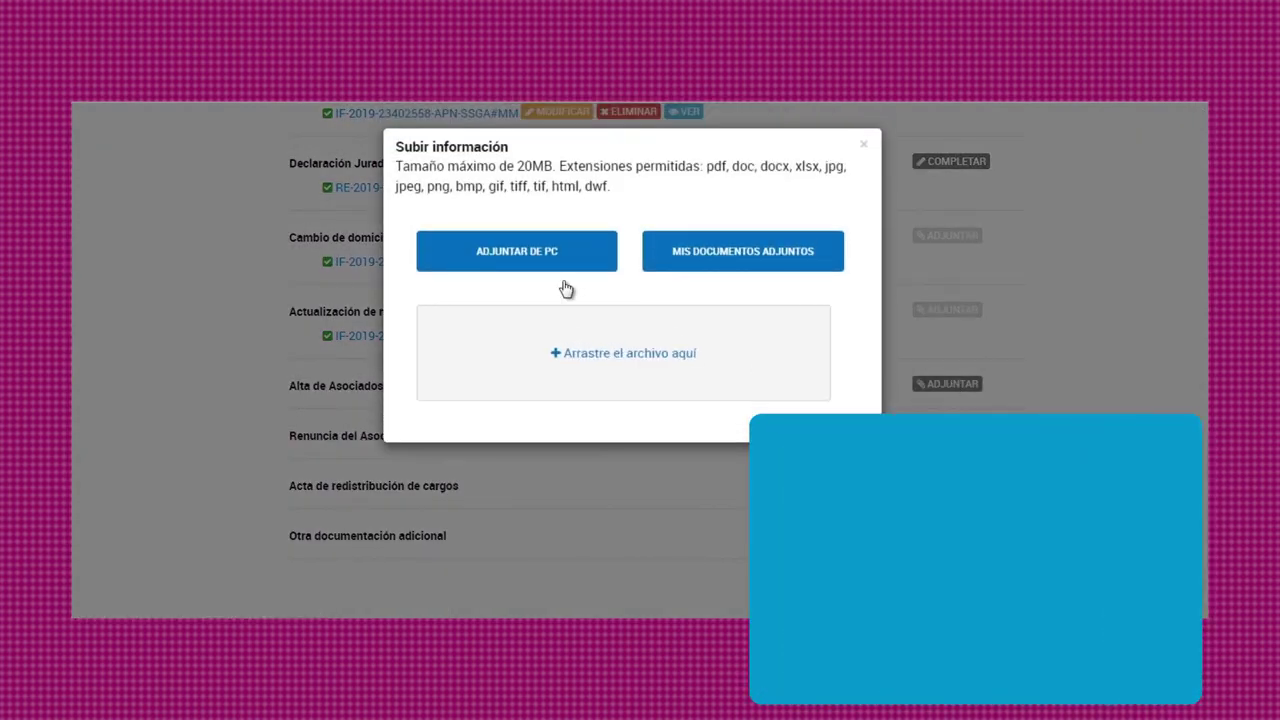
left_click(534, 252)
left_click(540, 310)
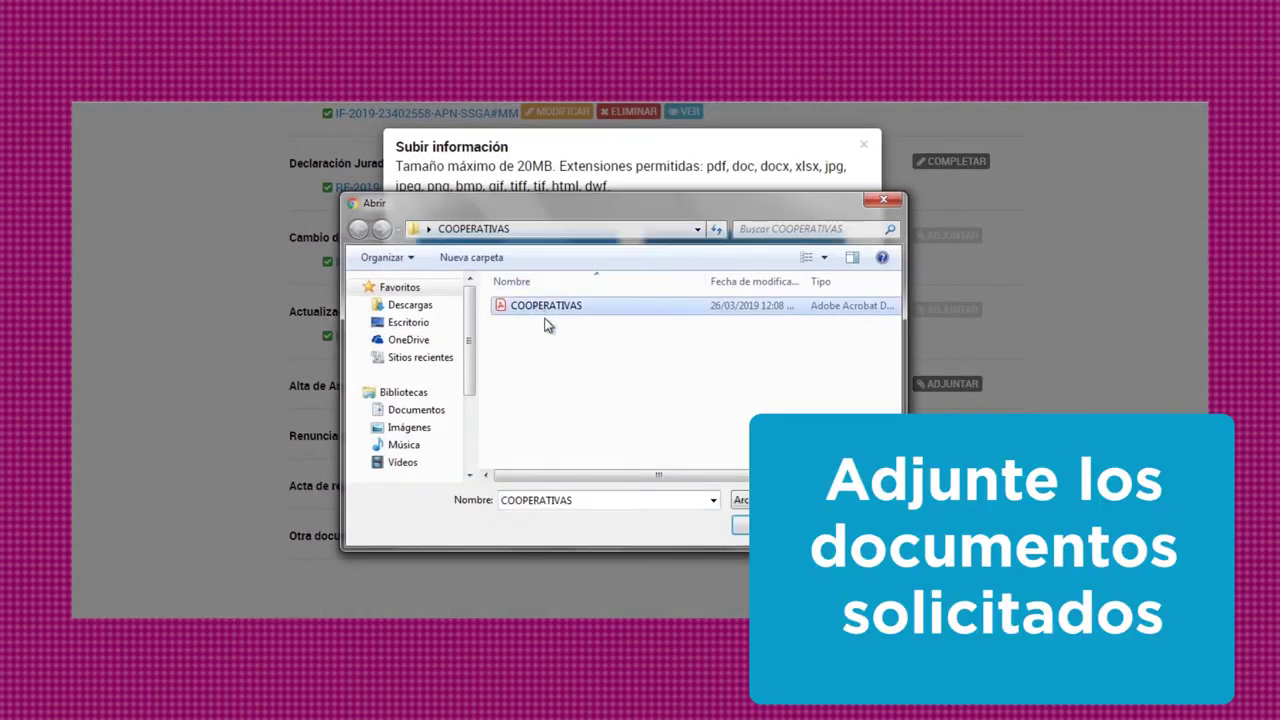
key("Return")
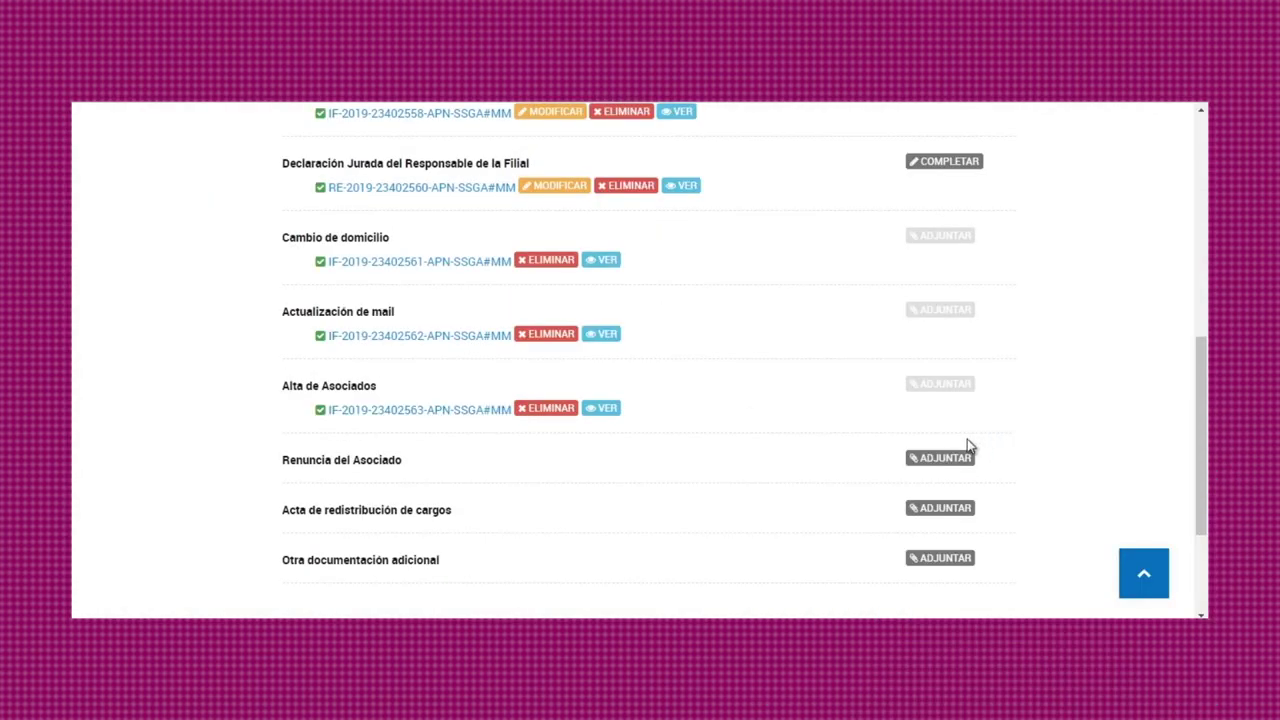
Attach the COOPERATIVAS PDF from the computer as the "Renuncia del Asociado" document
left_click(950, 458)
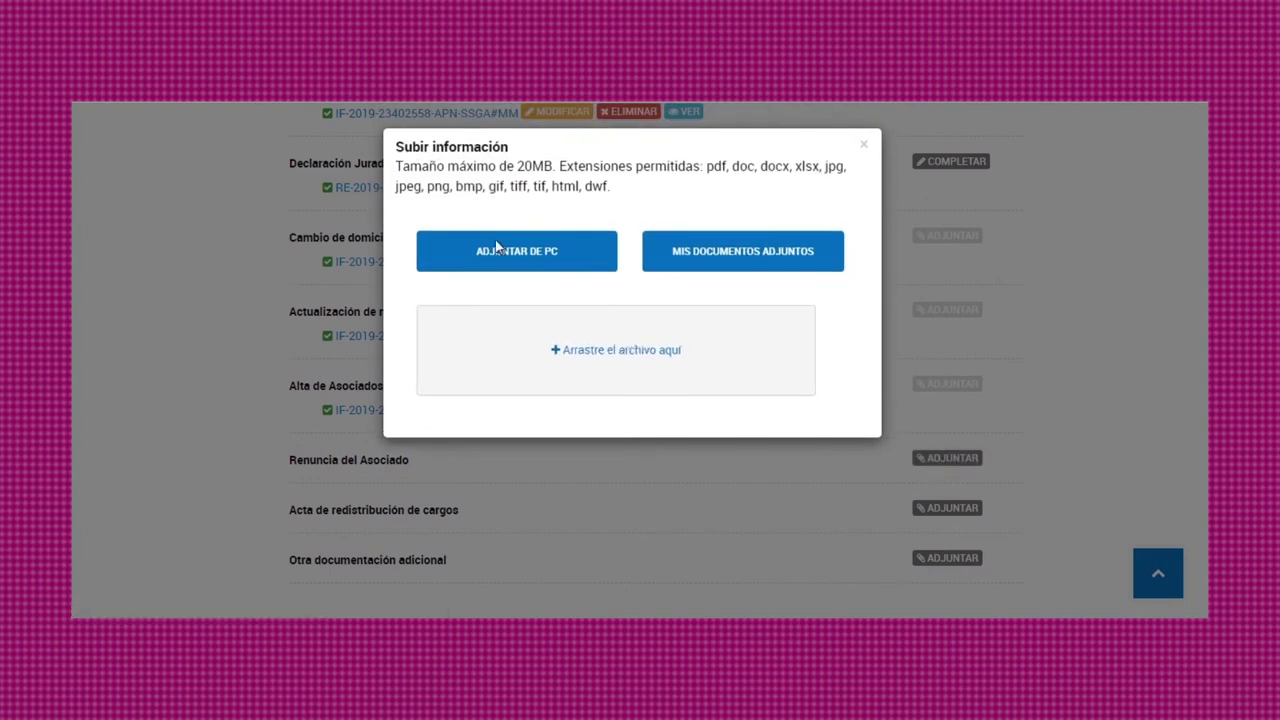
left_click(497, 250)
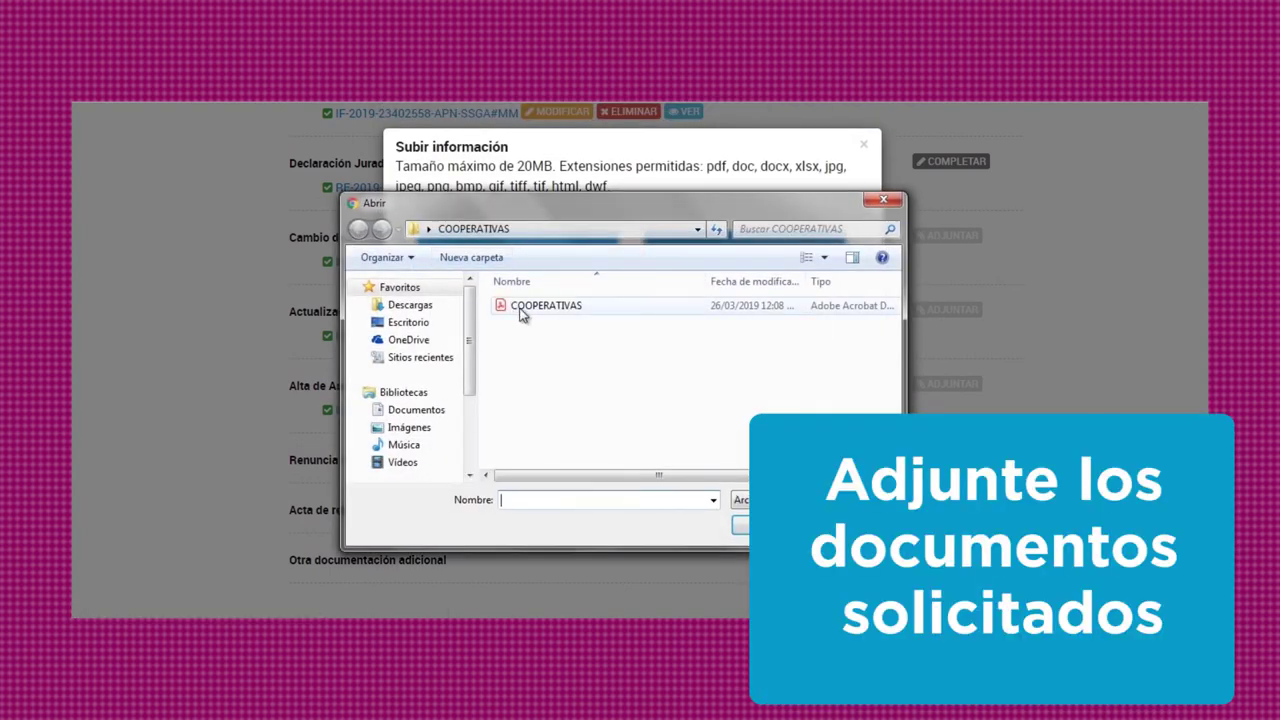
left_click(521, 314)
key("Return")
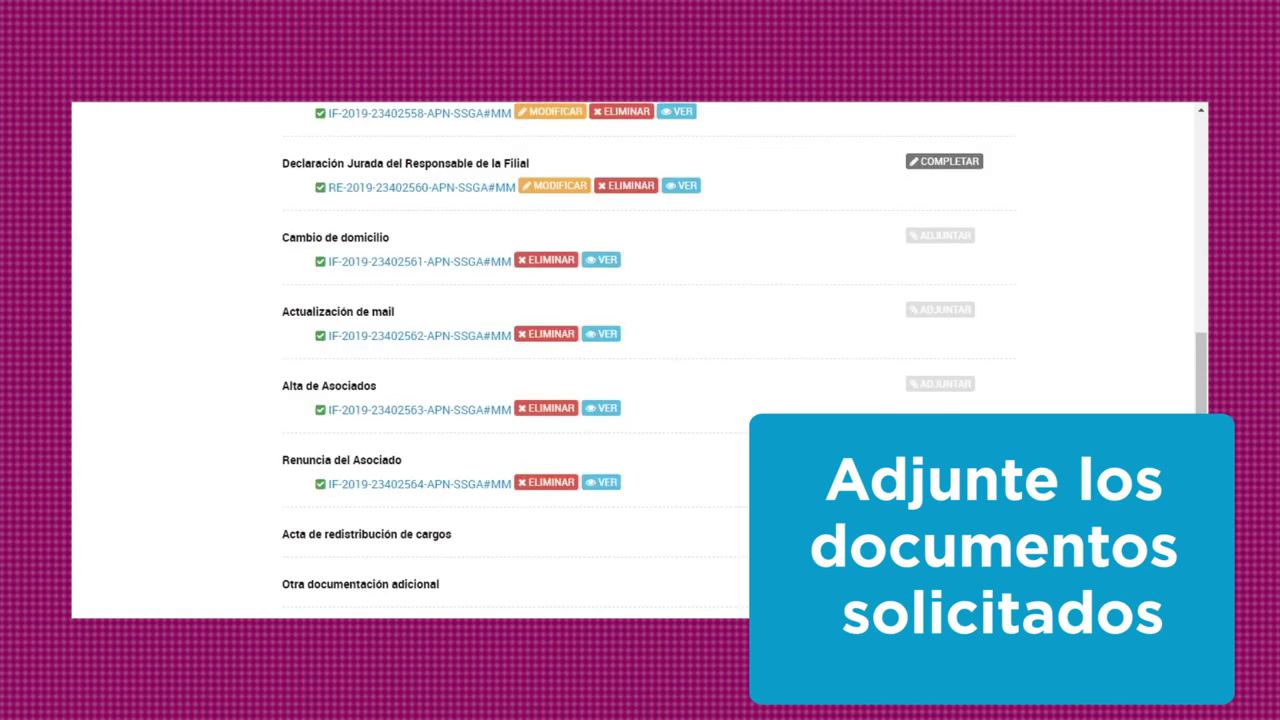
Attach the COOPERATIVAS PDF from the computer as the "Acta de redistribución de cargos" document
left_click(970, 533)
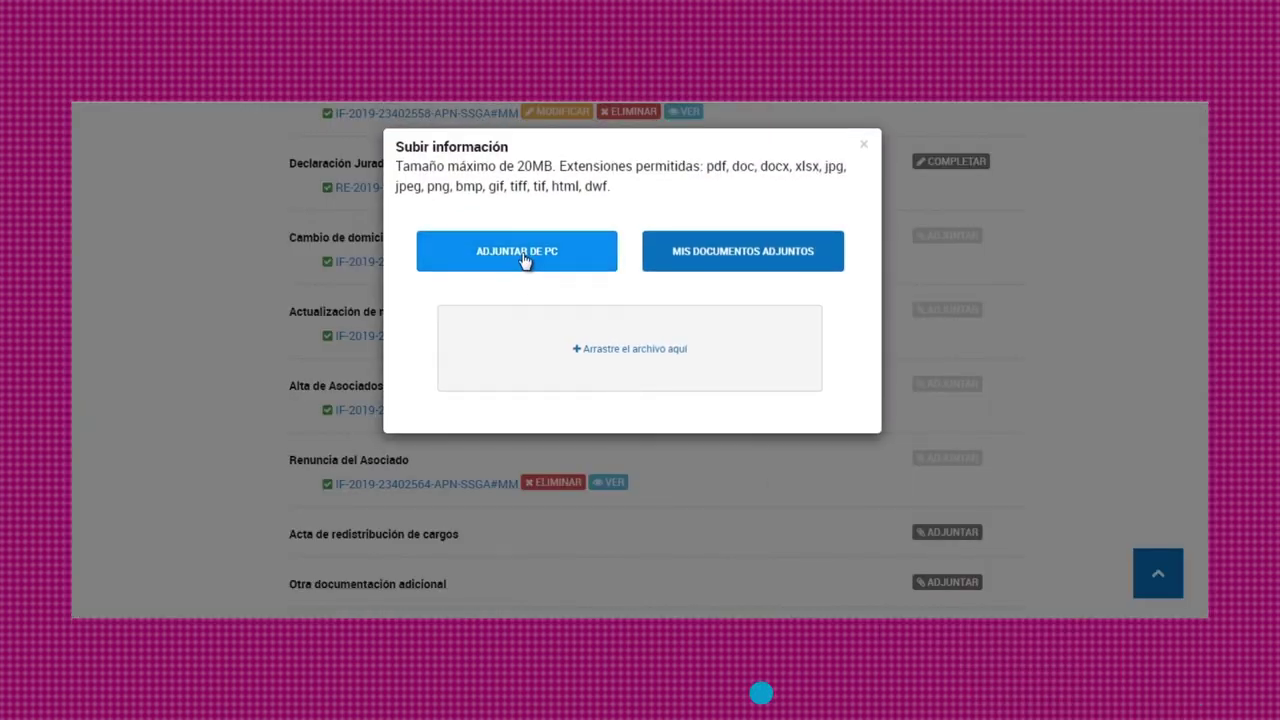
left_click(520, 254)
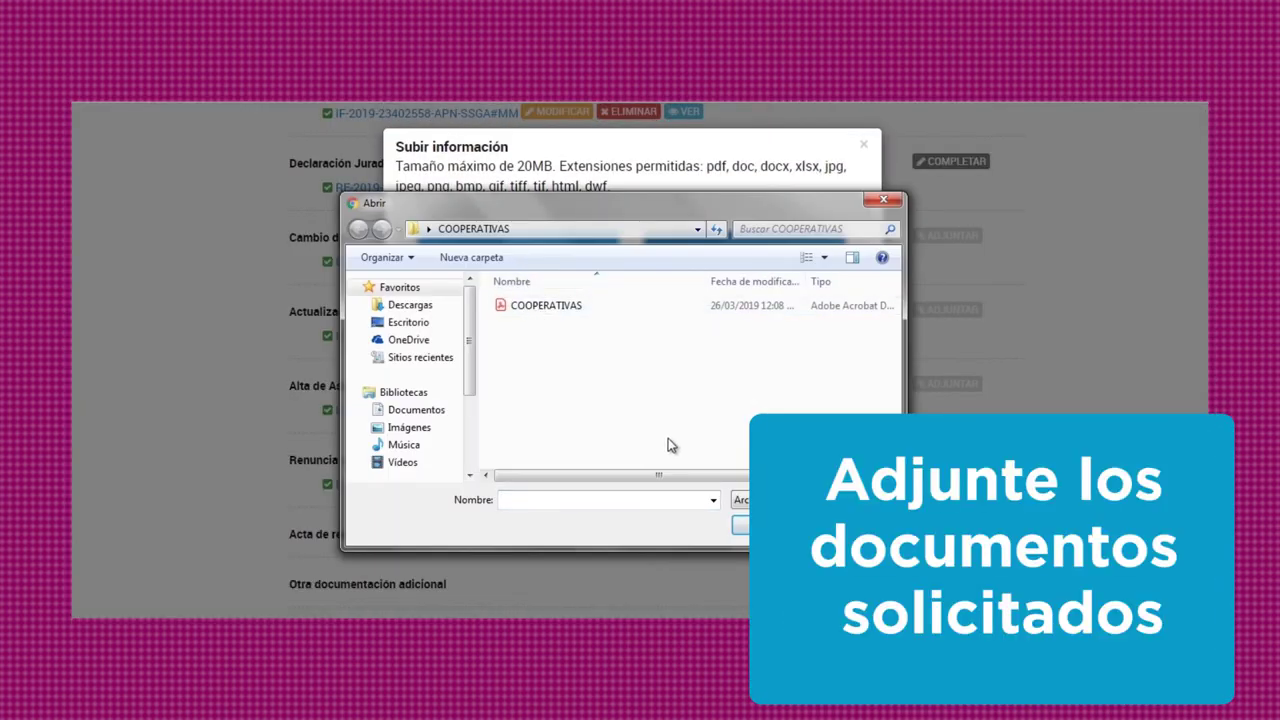
left_click(557, 306)
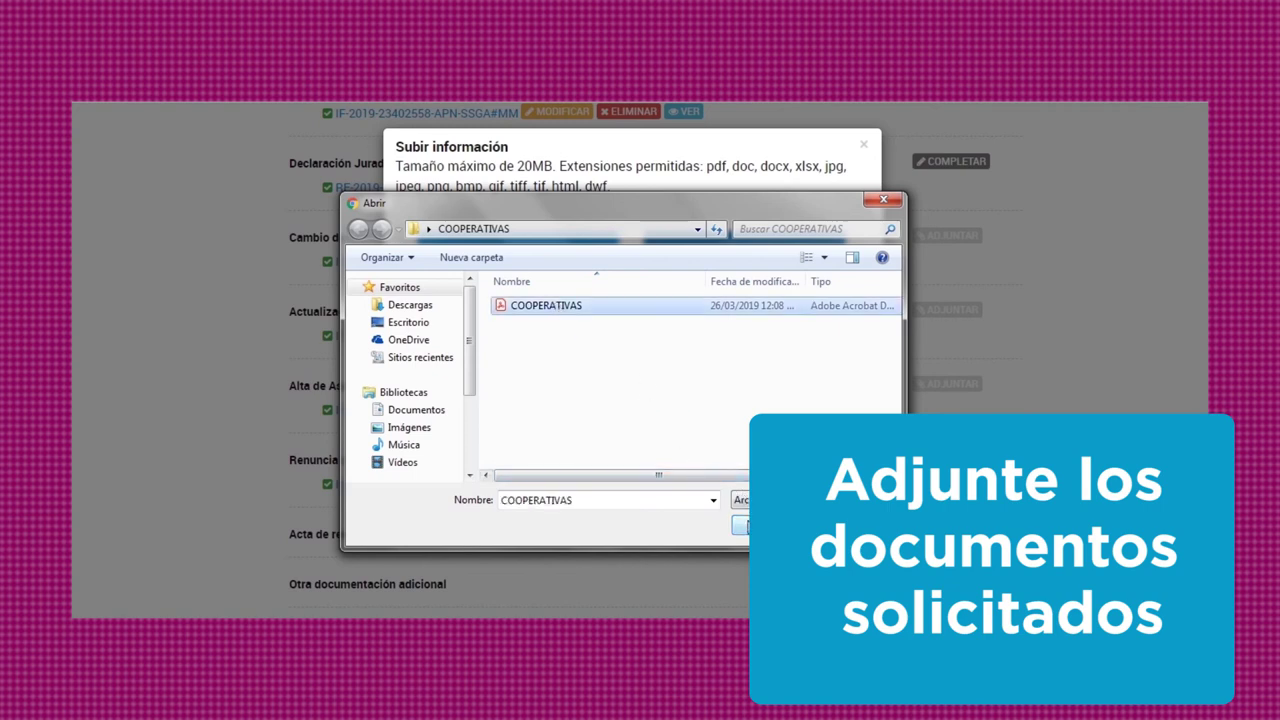
left_click(755, 526)
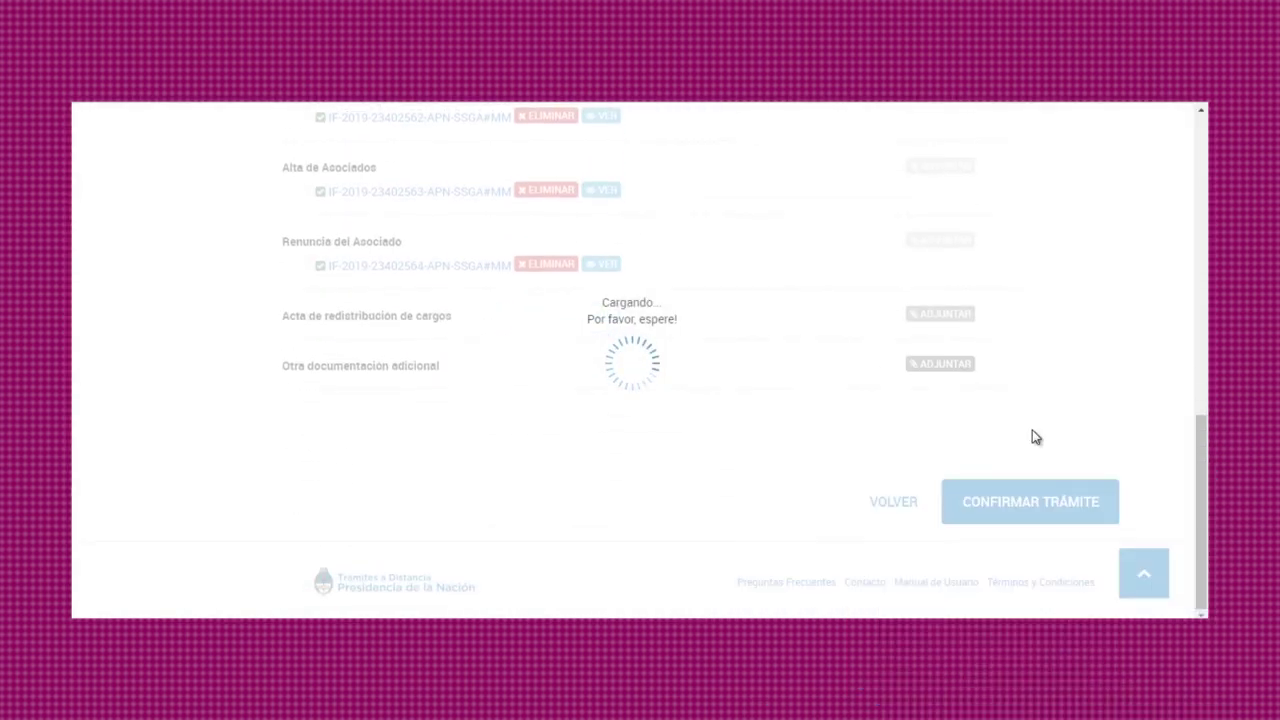
Attach the COOPERATIVAS PDF from the computer as the "Otra documentación adicional" document
left_click(940, 392)
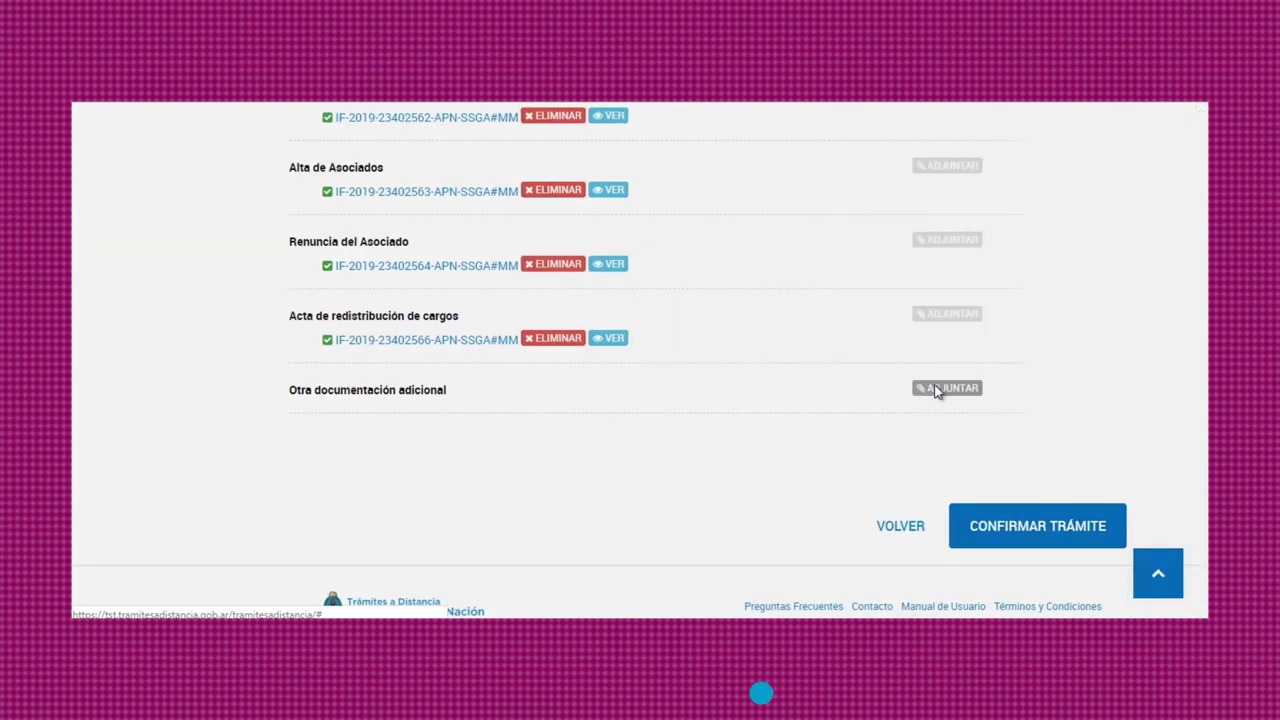
left_click(527, 255)
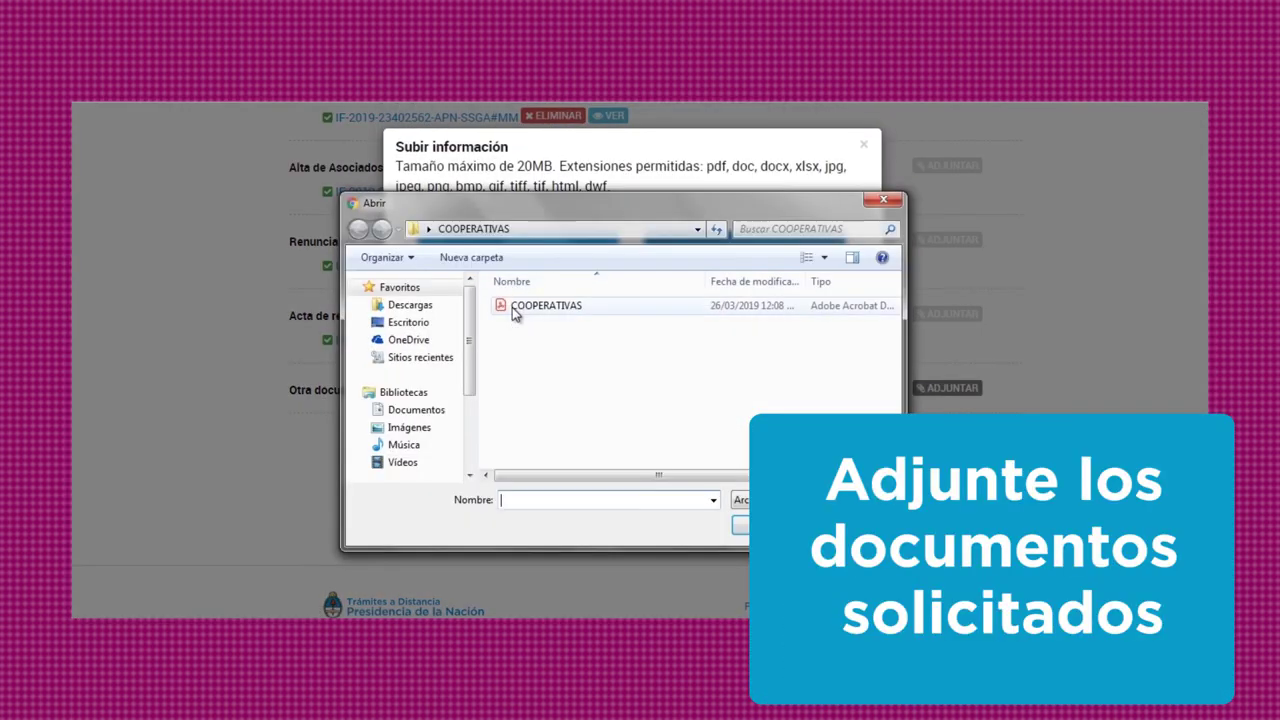
left_click(519, 308)
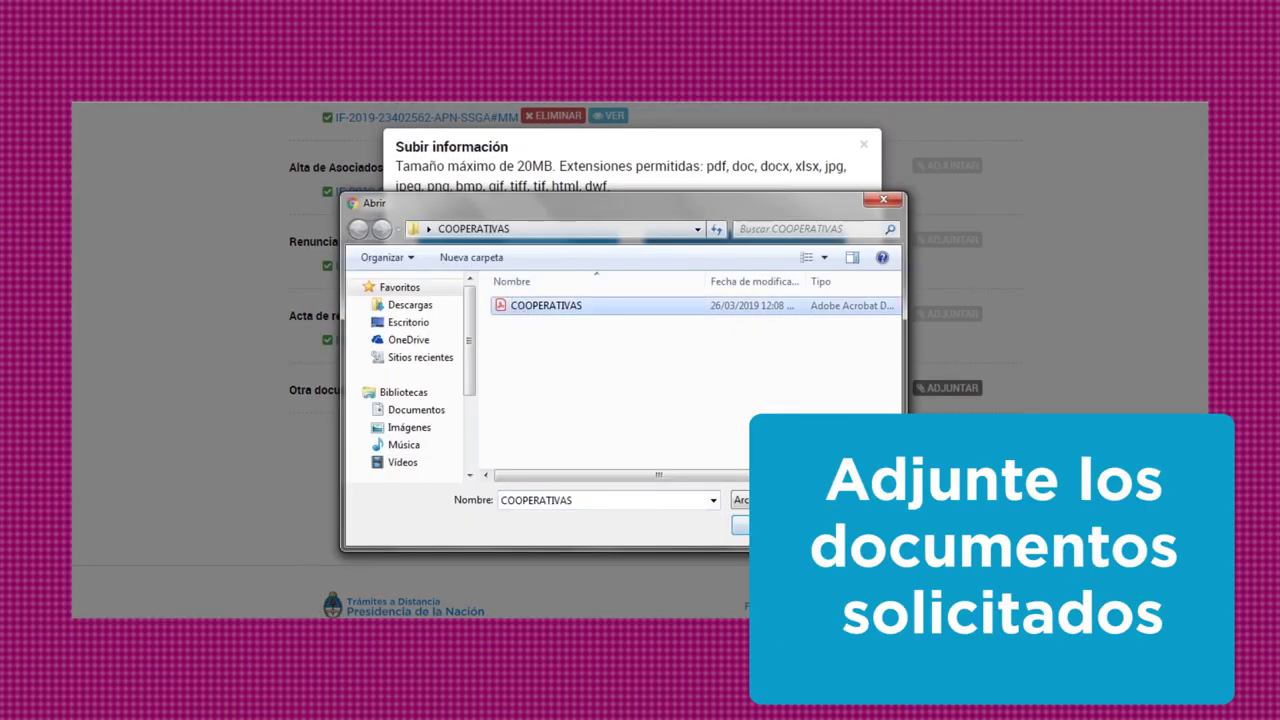
left_click(742, 526)
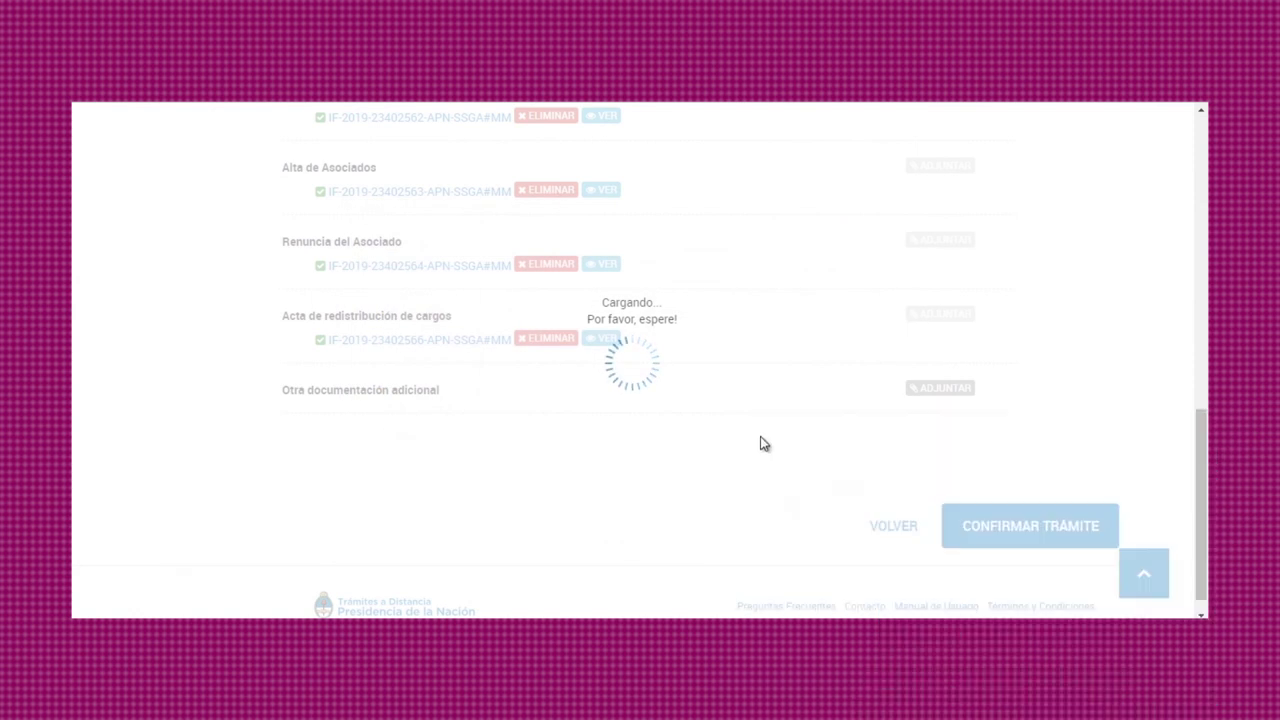